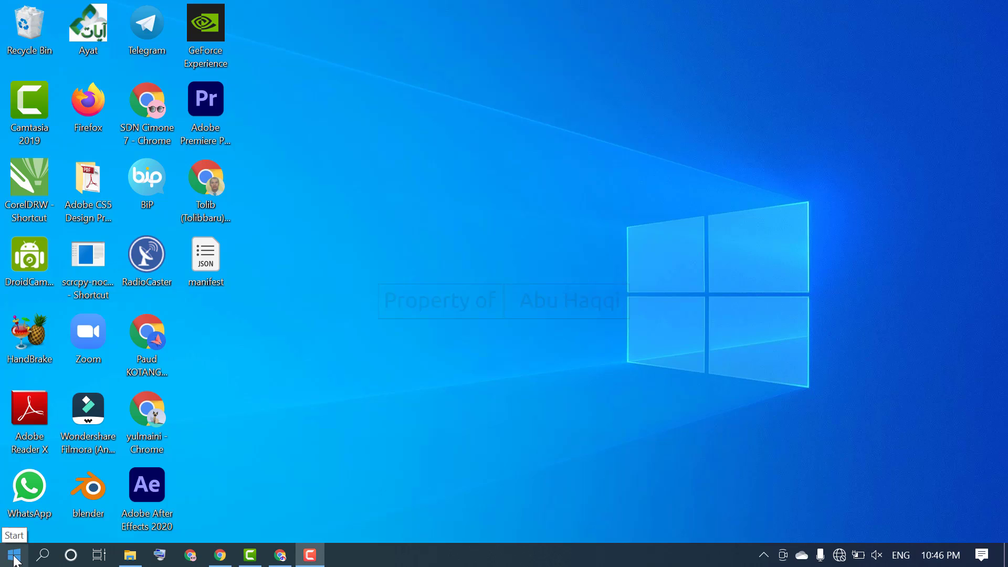
# Launch PowerPoint from the Start menu and create a new blank presentation
pyautogui.click(14, 555)
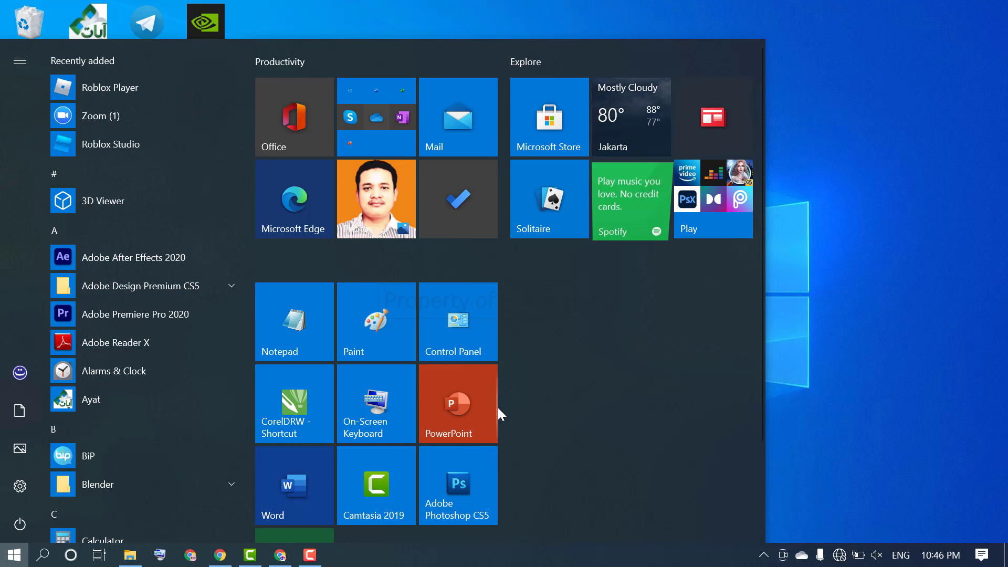
pyautogui.click(453, 405)
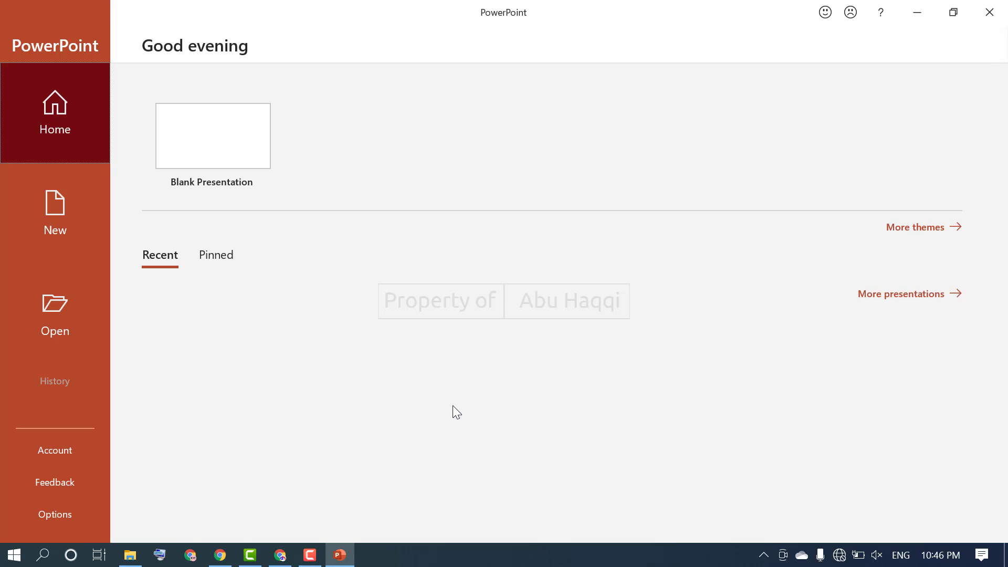
pyautogui.click(205, 138)
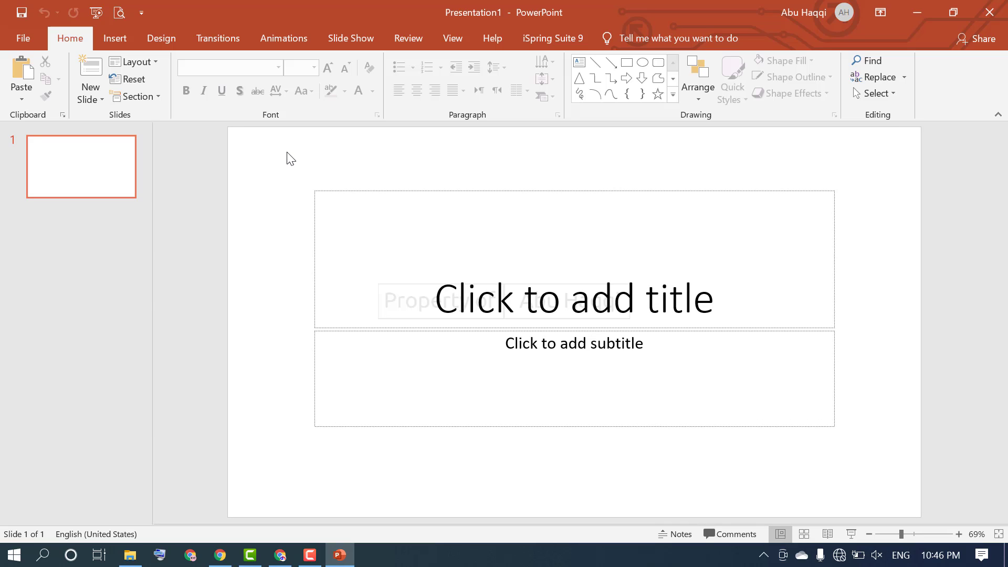
# Delete the title and subtitle placeholders from the slide and bring up the Documents folder
pyautogui.moveTo(265, 153); pyautogui.dragTo(904, 458)
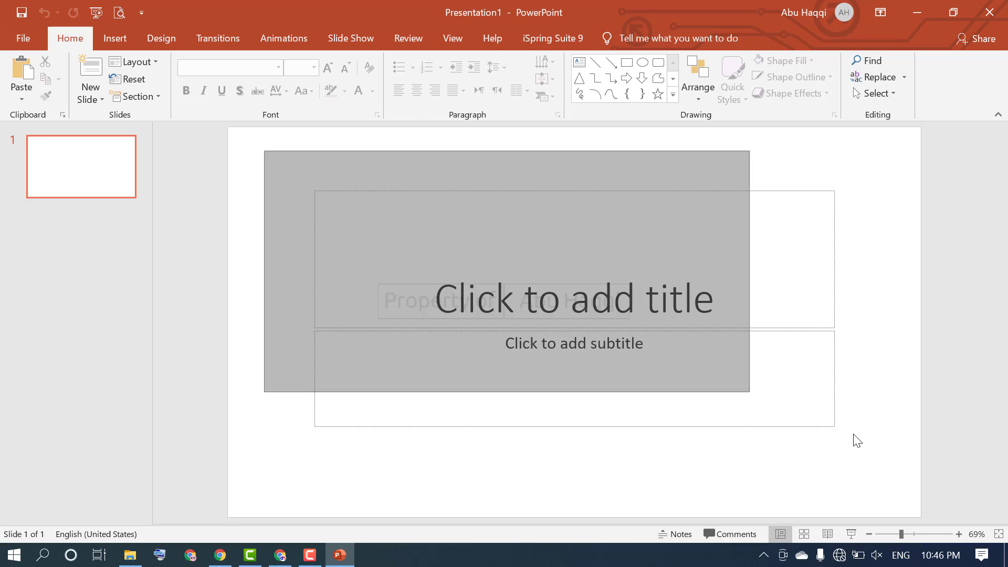
pyautogui.press('Delete')
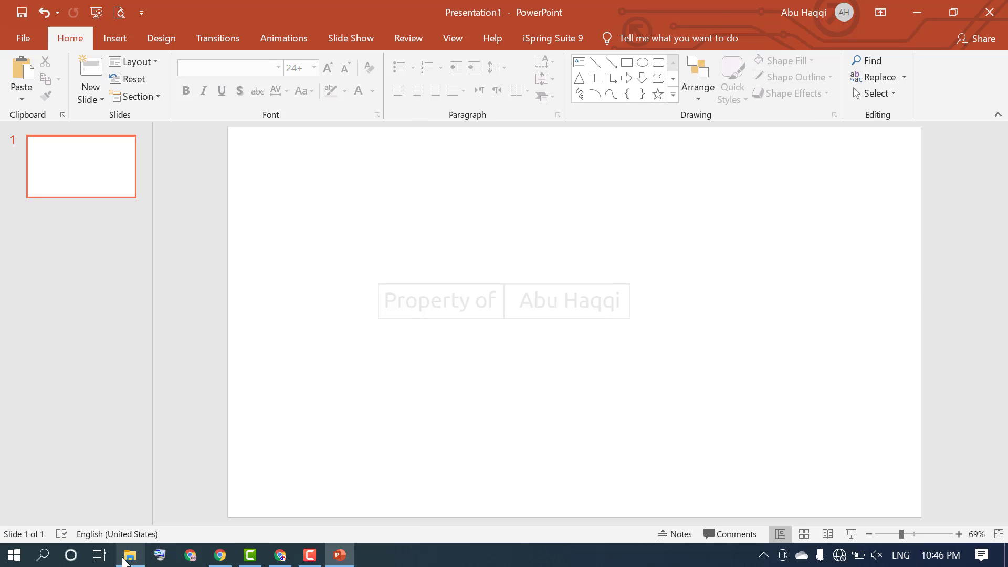
pyautogui.click(130, 555)
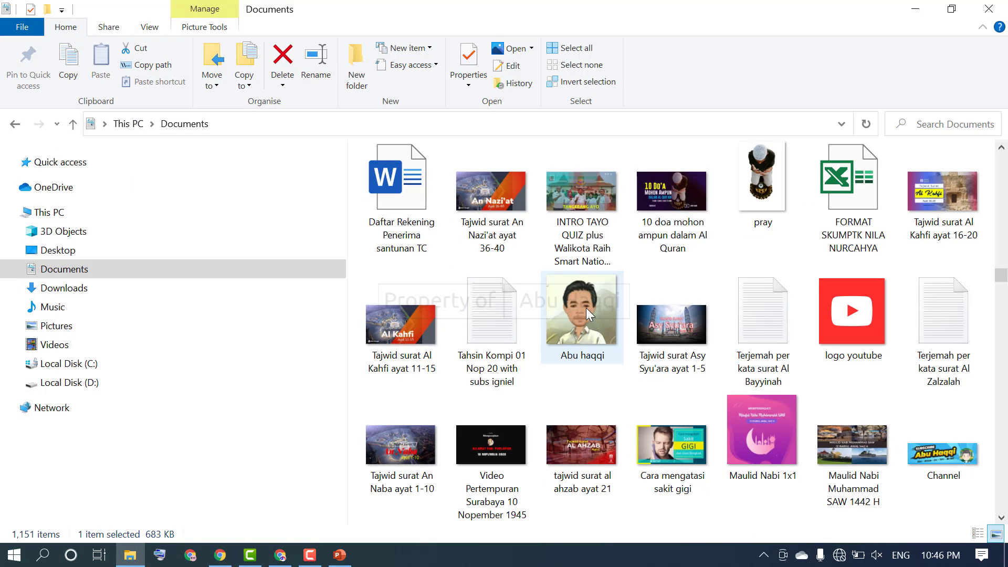
# Drag the cartoon portrait from Documents onto the slide, enlarge it to 10.57 cm, and centre it
pyautogui.moveTo(586, 307)
pyautogui.mouseDown()
pyautogui.moveTo(354, 508)
pyautogui.moveTo(505, 318)
pyautogui.mouseUp()
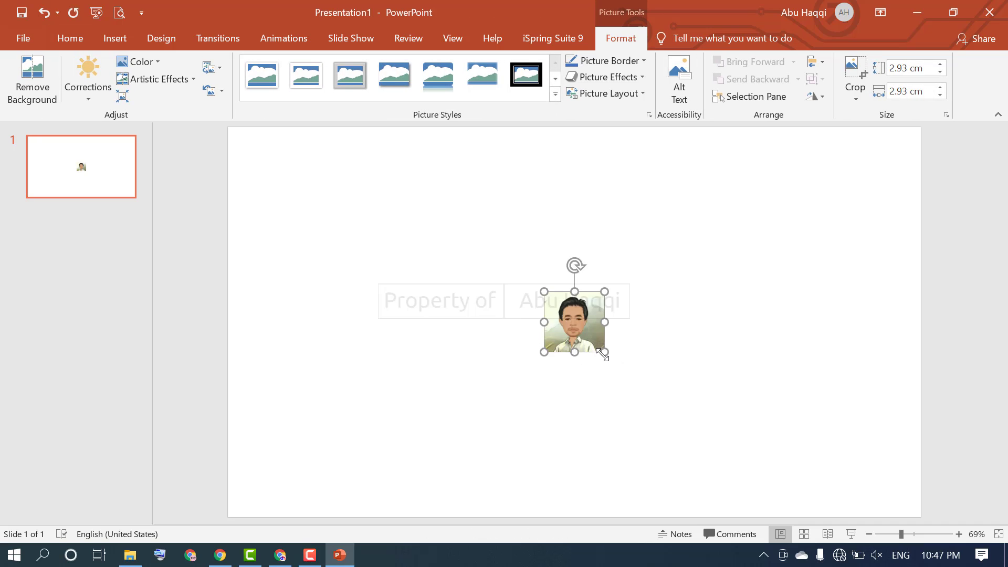
pyautogui.moveTo(604, 352); pyautogui.dragTo(705, 451)
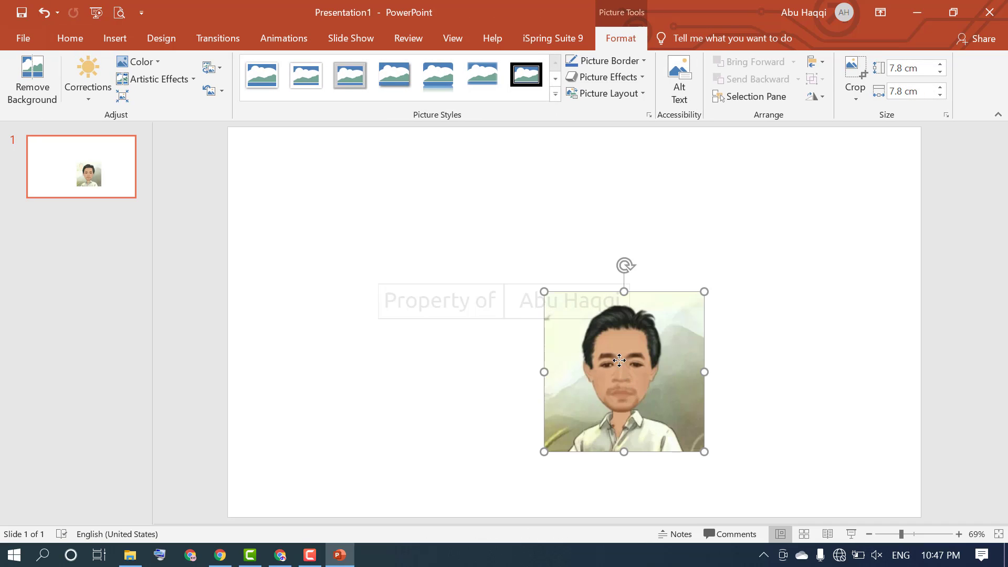
pyautogui.moveTo(627, 373); pyautogui.dragTo(564, 310)
pyautogui.moveTo(629, 377); pyautogui.dragTo(686, 434)
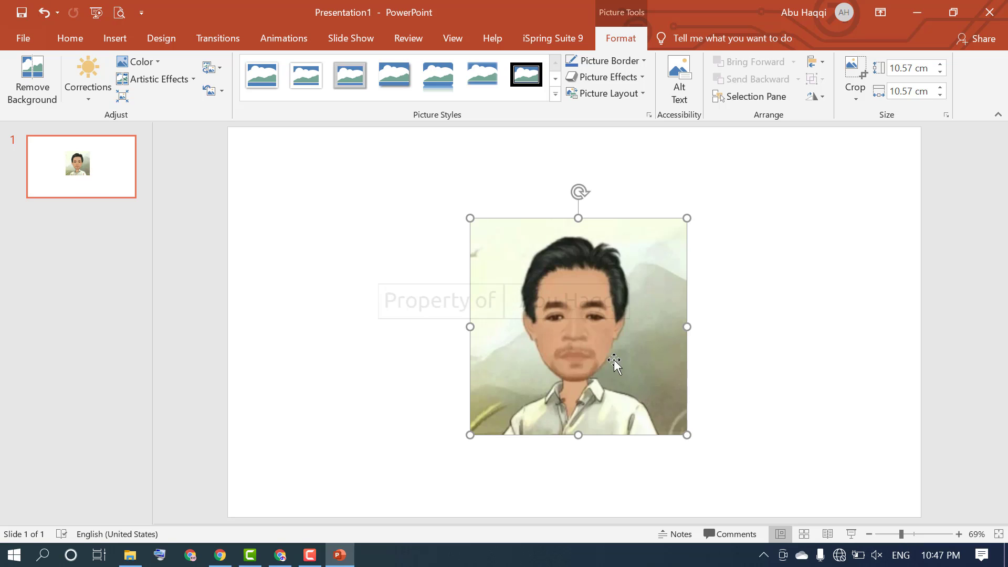
pyautogui.moveTo(607, 351); pyautogui.dragTo(622, 367)
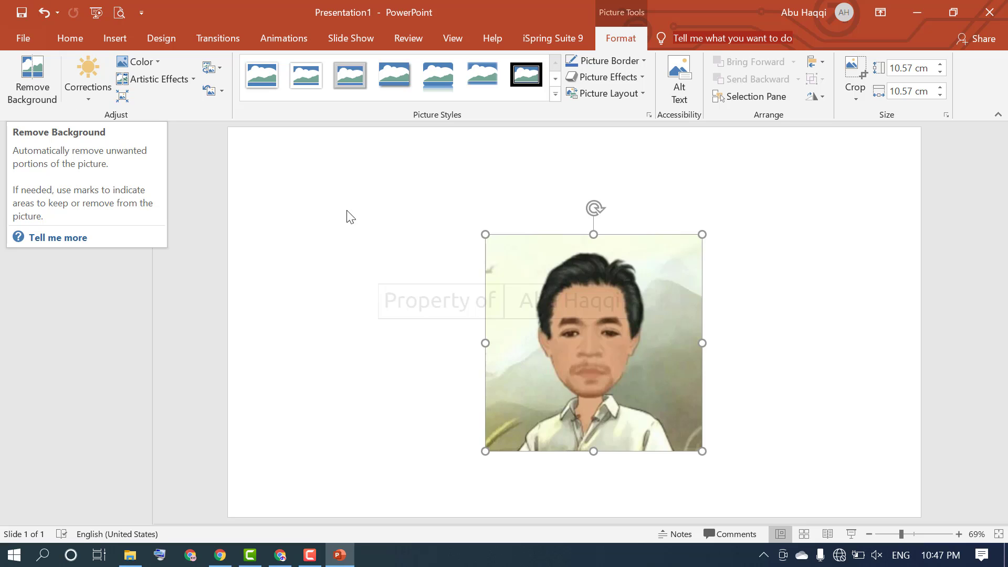
# Start Remove Background on the portrait from the Picture Format tab, showing the background in magenta
pyautogui.click(75, 40)
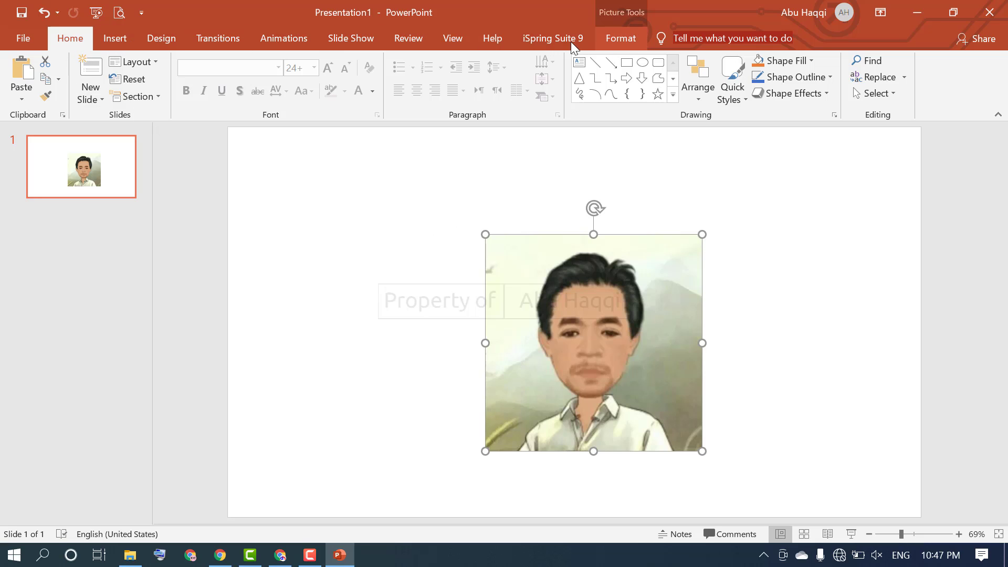
pyautogui.click(622, 39)
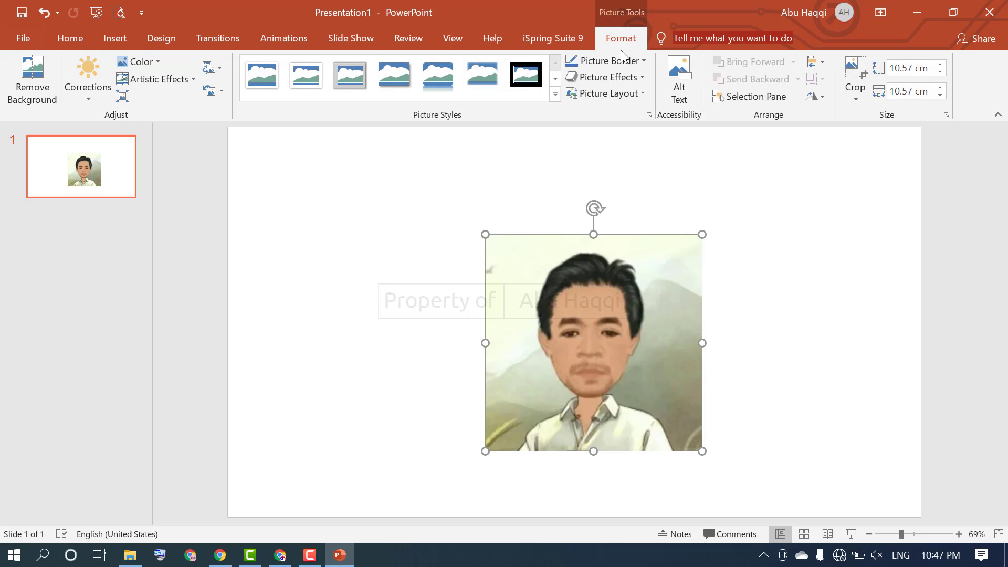
pyautogui.click(29, 82)
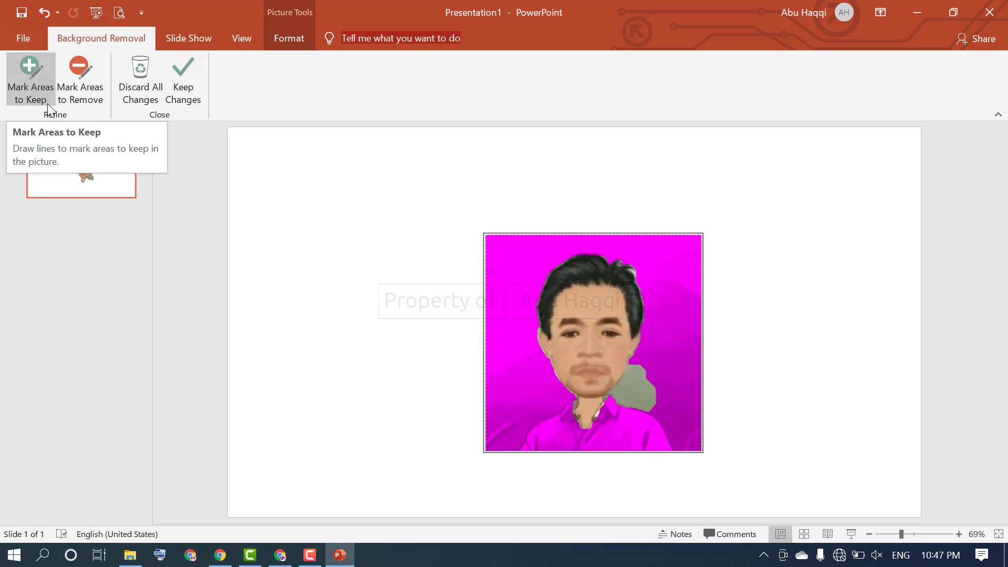
# Mark the white shirt, collar and shirt's left edge as areas to keep
pyautogui.click(34, 82)
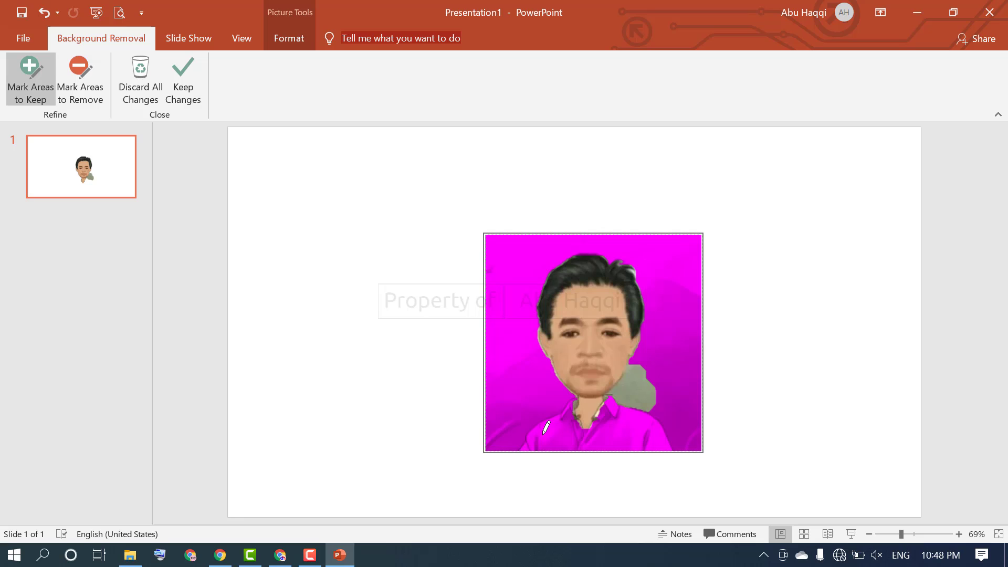
pyautogui.moveTo(542, 434); pyautogui.dragTo(628, 429)
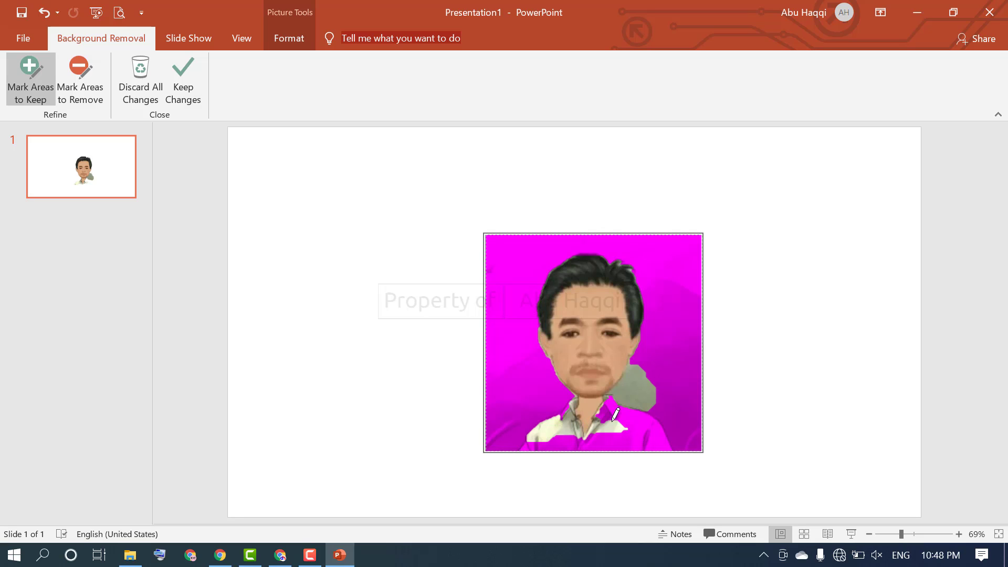
pyautogui.moveTo(609, 407)
pyautogui.mouseDown()
pyautogui.moveTo(641, 424)
pyautogui.moveTo(641, 412)
pyautogui.moveTo(657, 427)
pyautogui.mouseUp()
pyautogui.moveTo(543, 444); pyautogui.dragTo(585, 436)
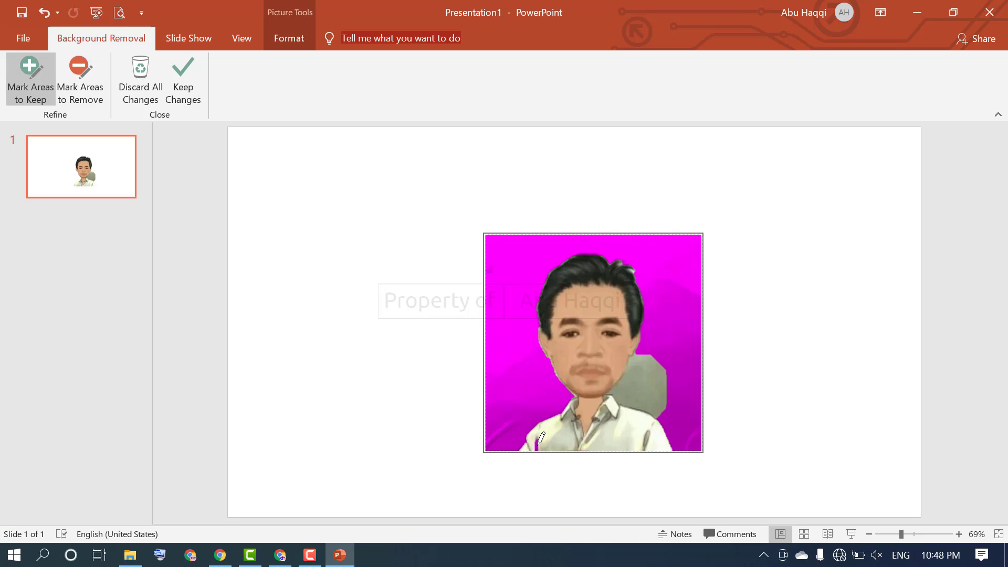
pyautogui.moveTo(539, 446); pyautogui.dragTo(556, 436)
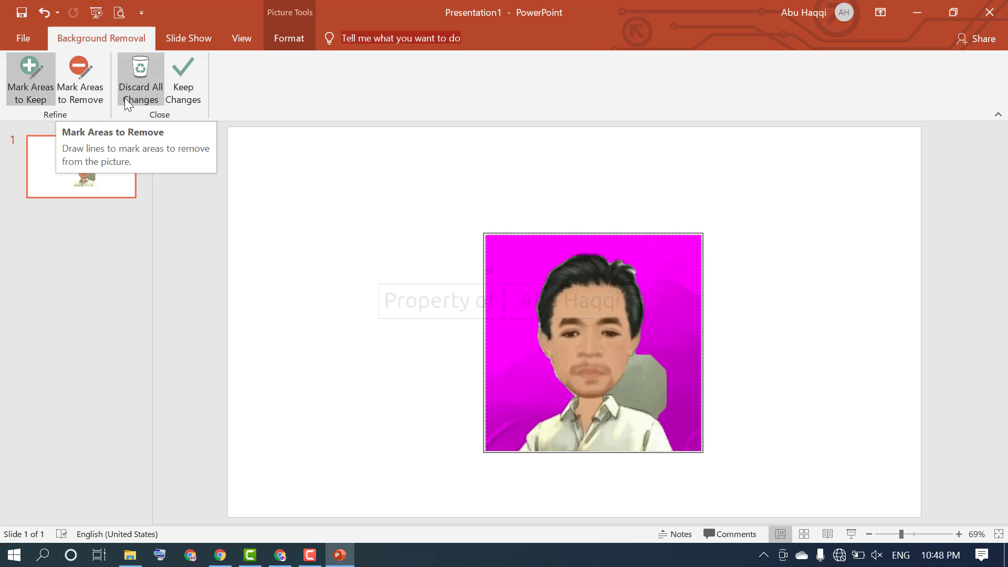
# Mark the grey patch beside the shirt for removal and keep the changes
pyautogui.click(80, 71)
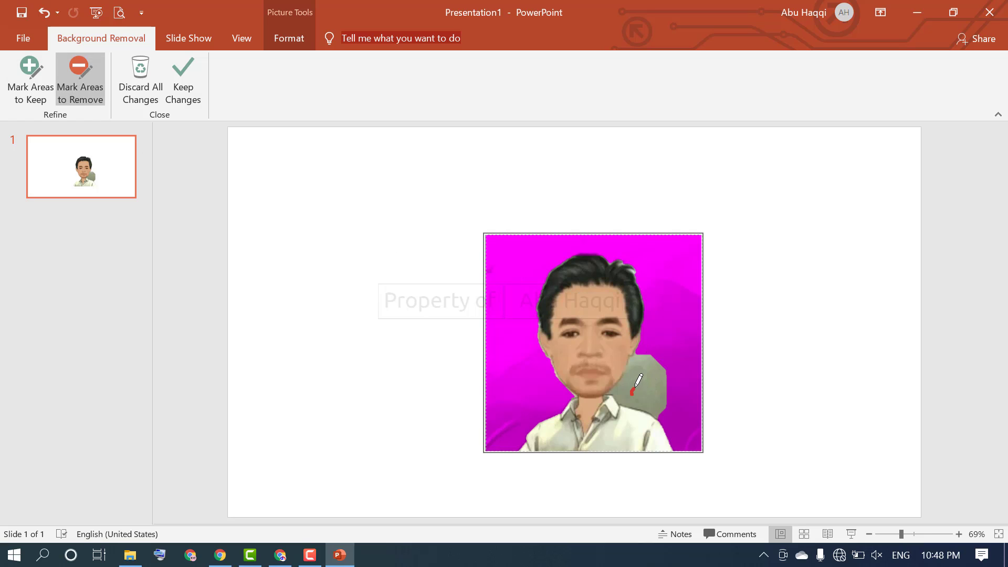
pyautogui.moveTo(634, 388); pyautogui.dragTo(654, 356)
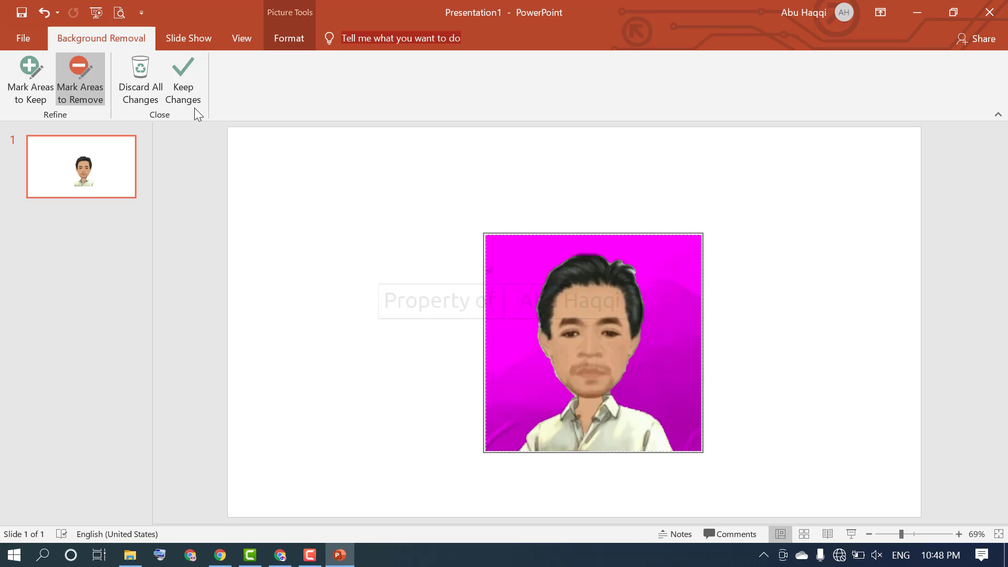
pyautogui.click(181, 66)
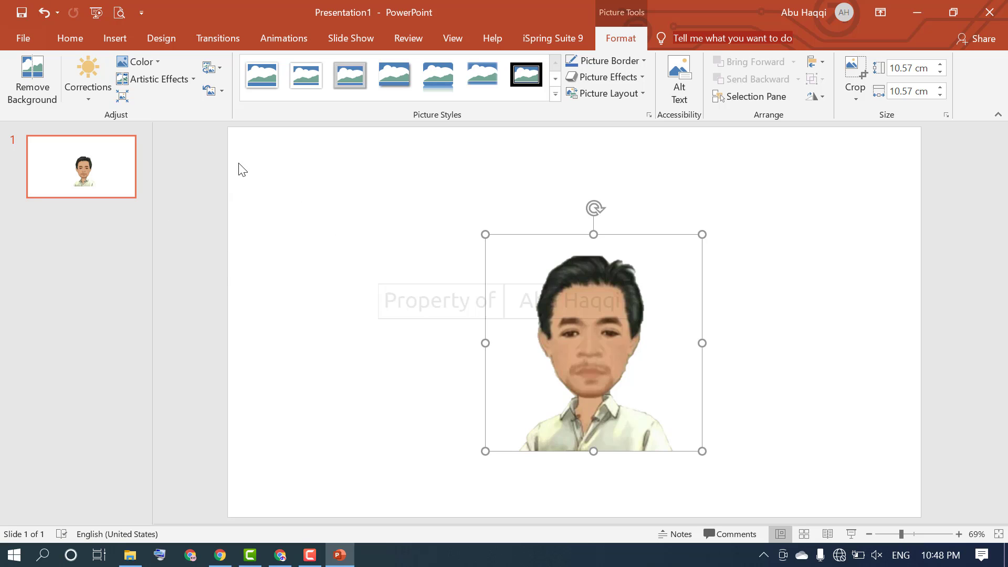
# Draw a rectangle on the left side of the slide
pyautogui.click(115, 40)
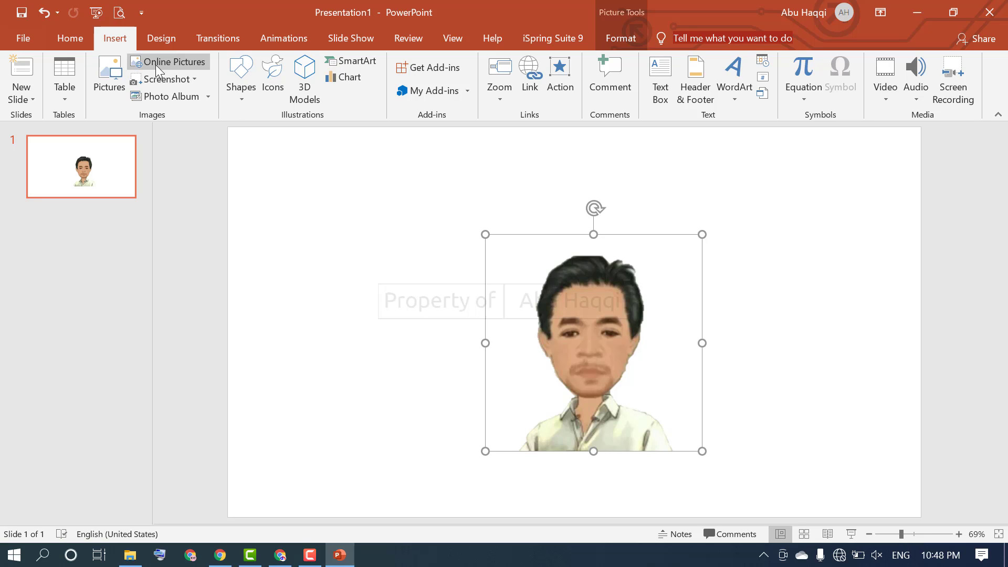
pyautogui.click(241, 76)
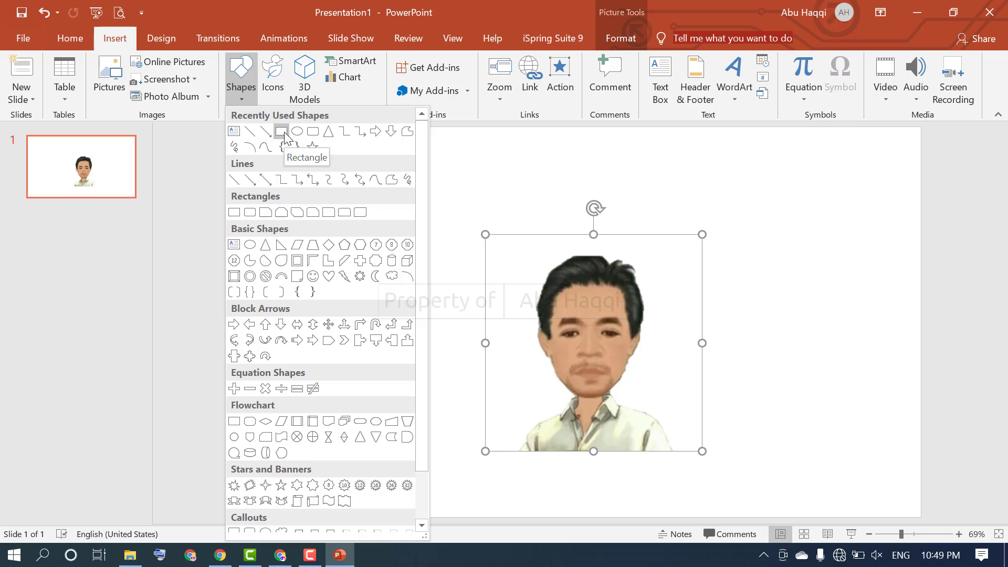
pyautogui.click(282, 132)
pyautogui.moveTo(294, 178); pyautogui.dragTo(477, 386)
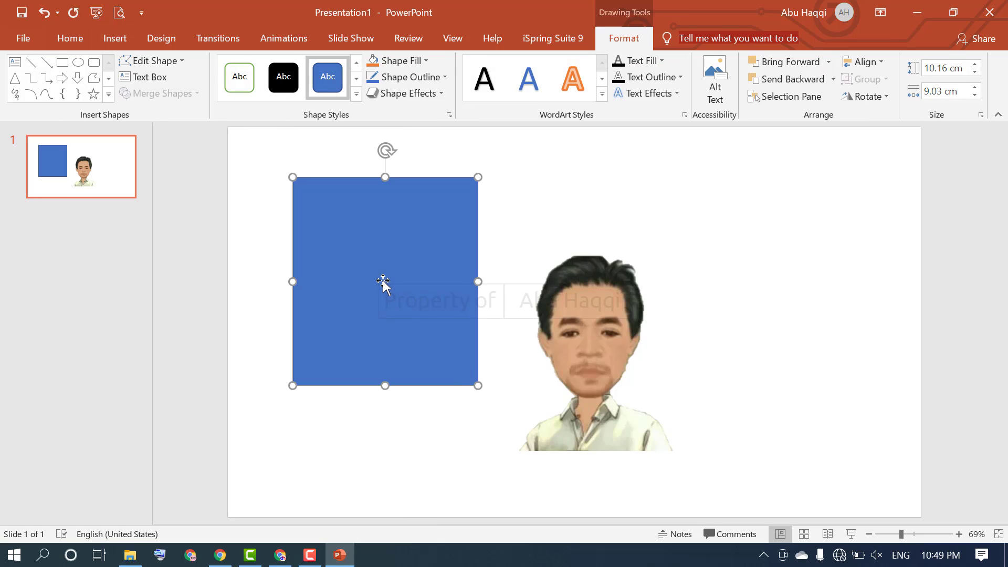
# Change the rectangle's fill to the standard Green colour
pyautogui.click(161, 38)
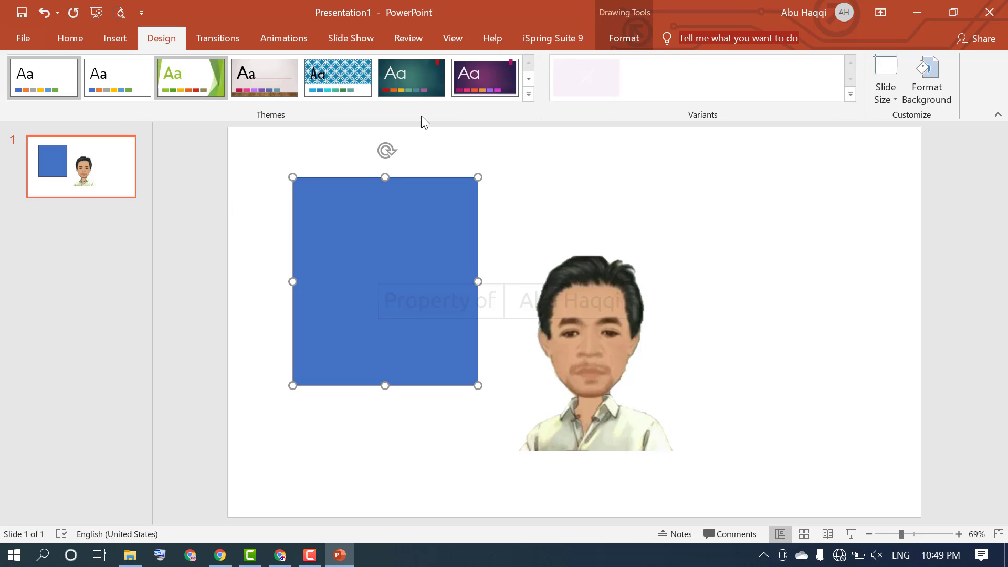
pyautogui.click(932, 74)
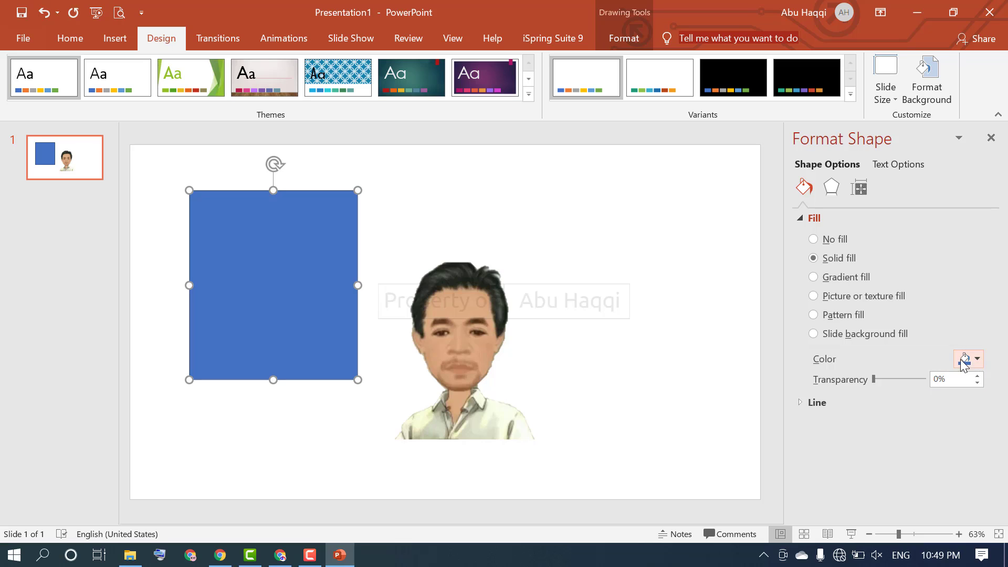
pyautogui.click(978, 359)
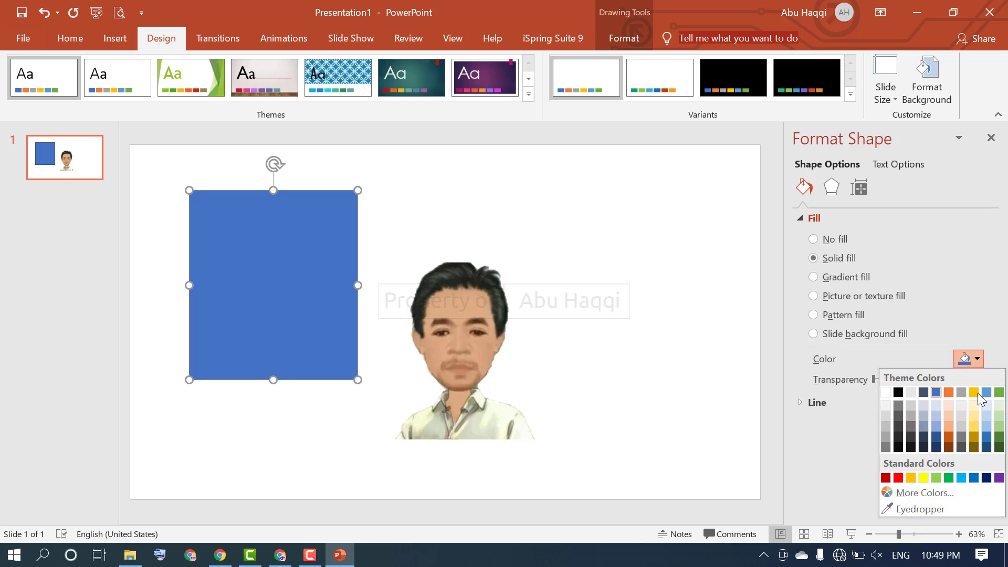
pyautogui.click(947, 479)
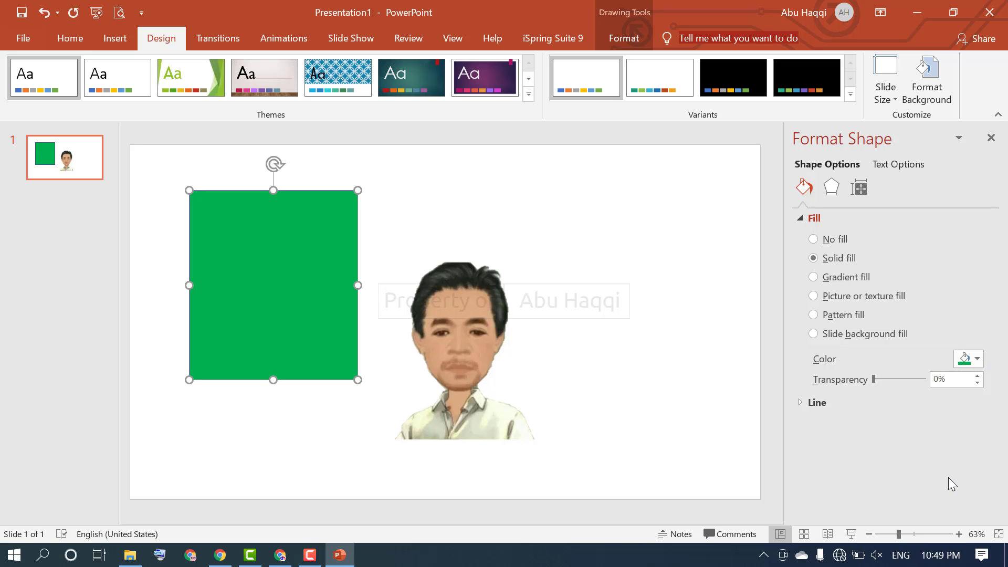
# Shift the green rectangle slightly to the right
pyautogui.click(462, 346)
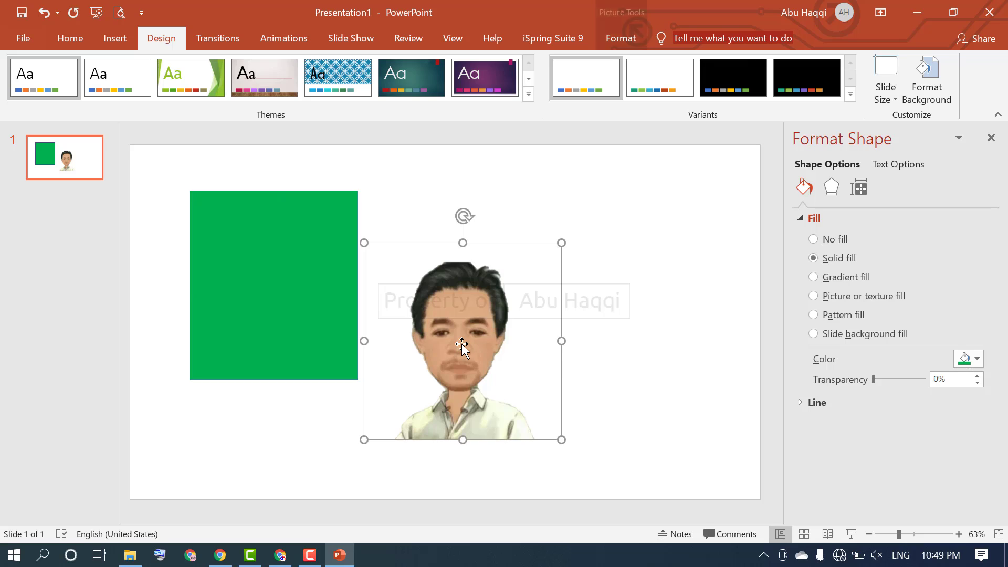
pyautogui.click(259, 278)
pyautogui.moveTo(259, 278)
pyautogui.mouseDown()
pyautogui.moveTo(432, 294)
pyautogui.moveTo(296, 302)
pyautogui.mouseUp()
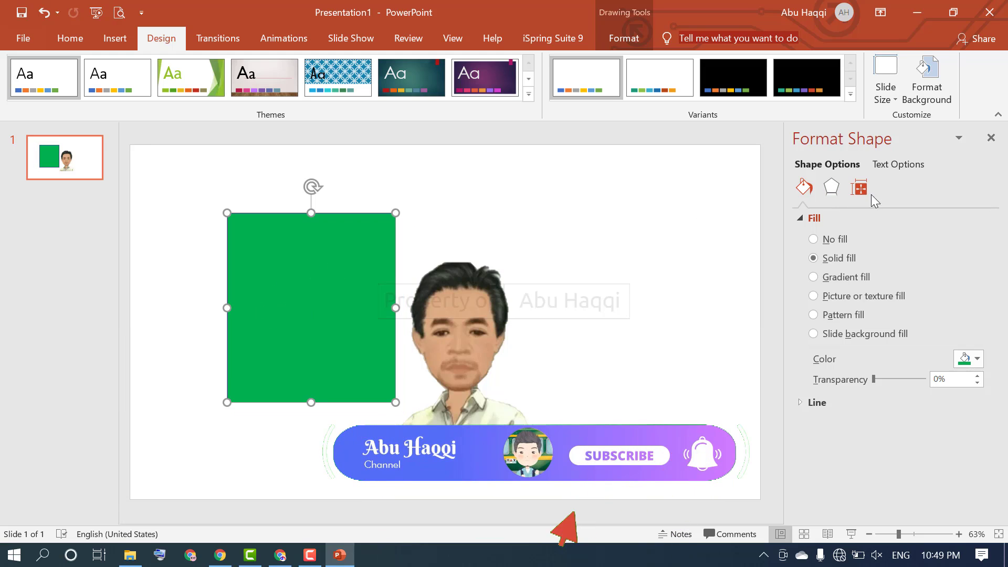
# In the Selection Pane, move Rectangle 5 beneath Picture 4
pyautogui.click(65, 43)
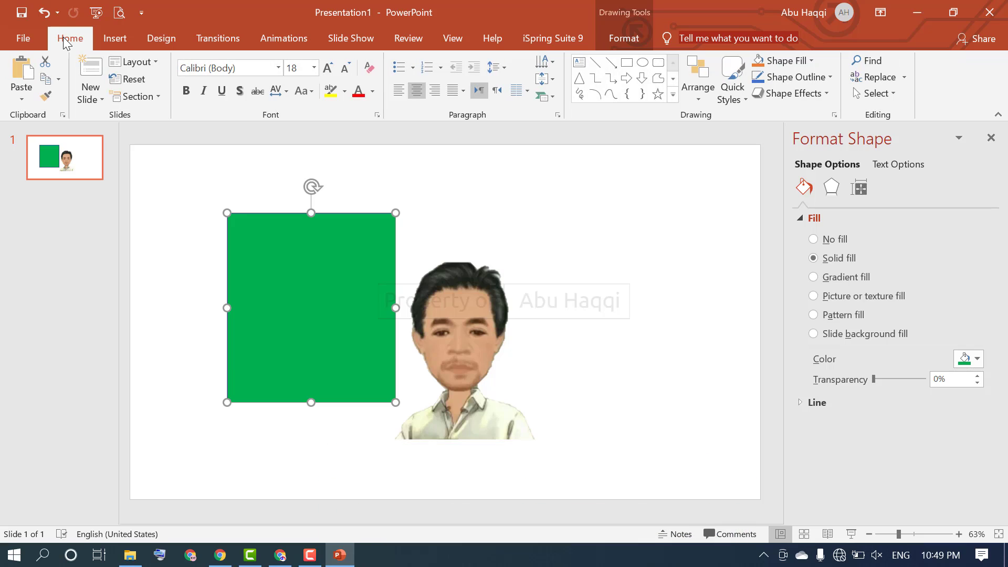
pyautogui.click(892, 94)
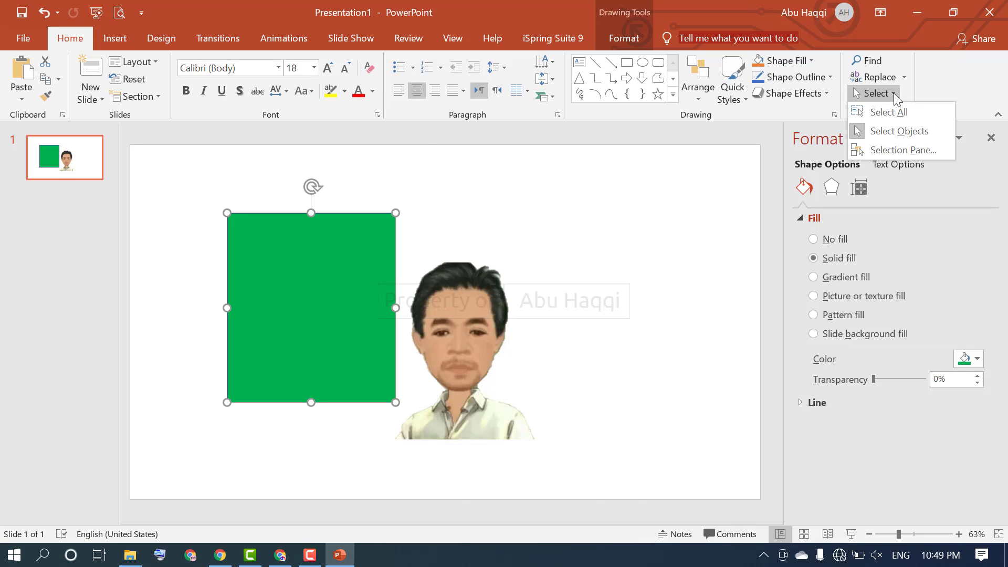
pyautogui.click(914, 149)
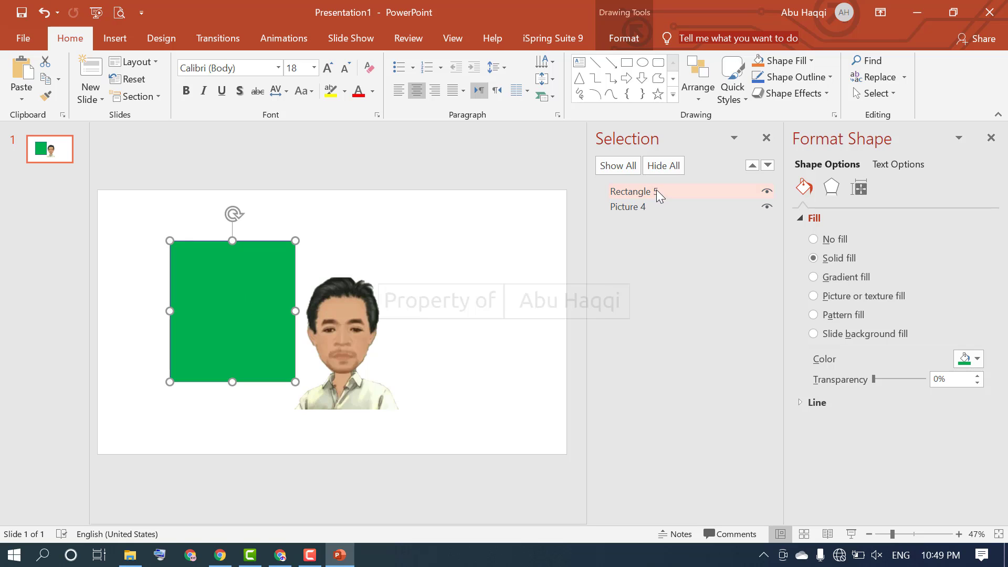
pyautogui.click(673, 191)
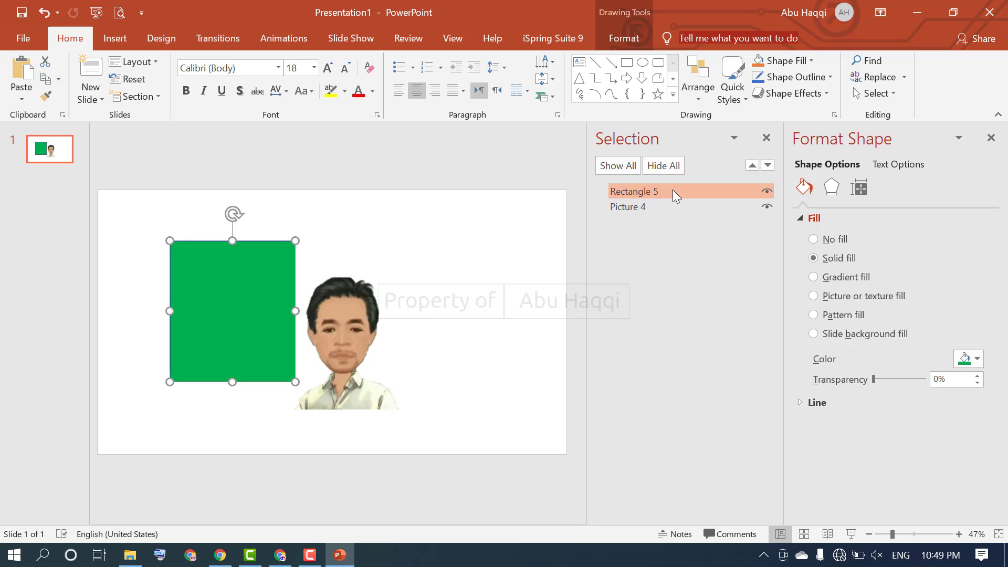
pyautogui.moveTo(672, 190); pyautogui.dragTo(673, 216)
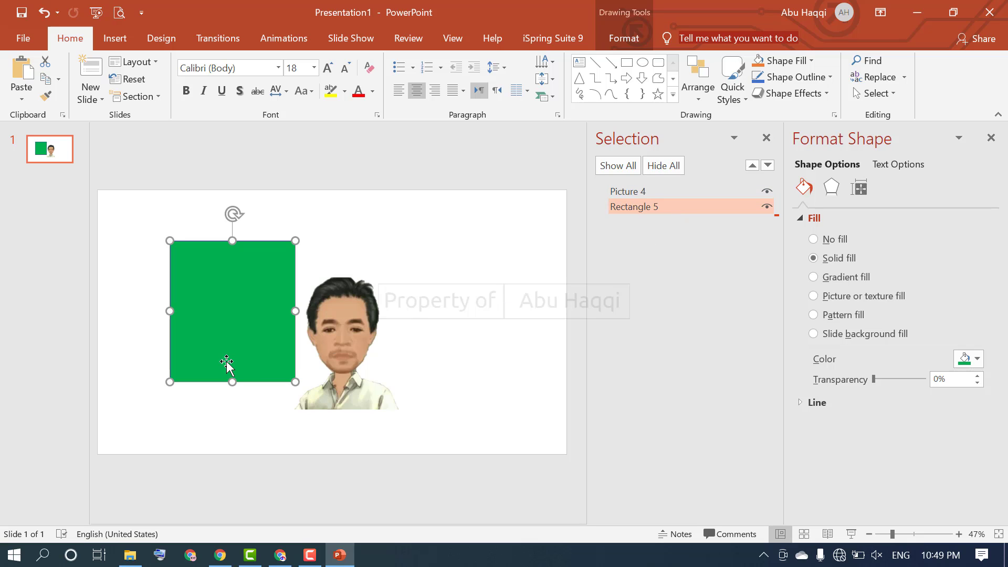
# Drag the green rectangle behind the portrait and select both objects together
pyautogui.moveTo(216, 340); pyautogui.dragTo(324, 362)
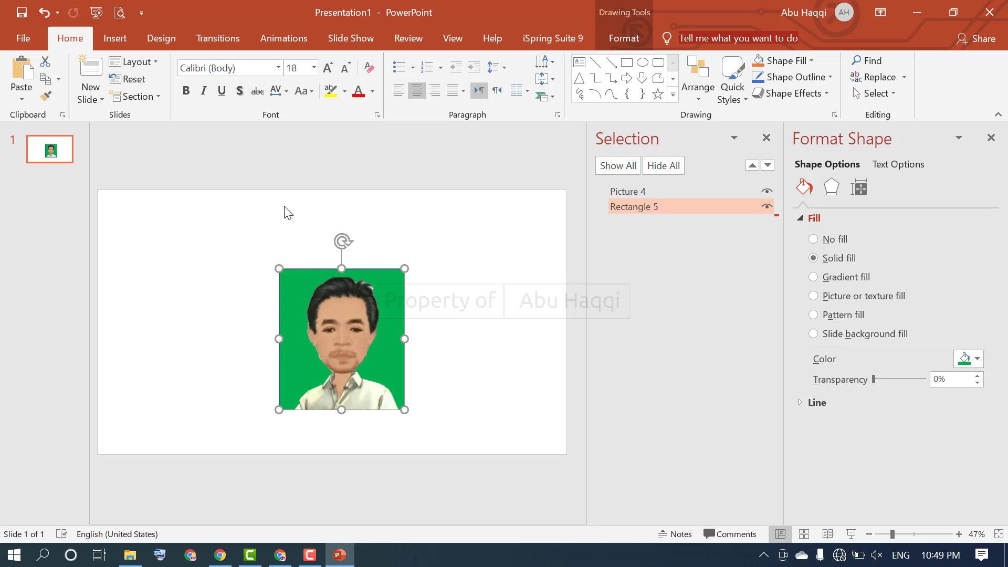
pyautogui.click(216, 173)
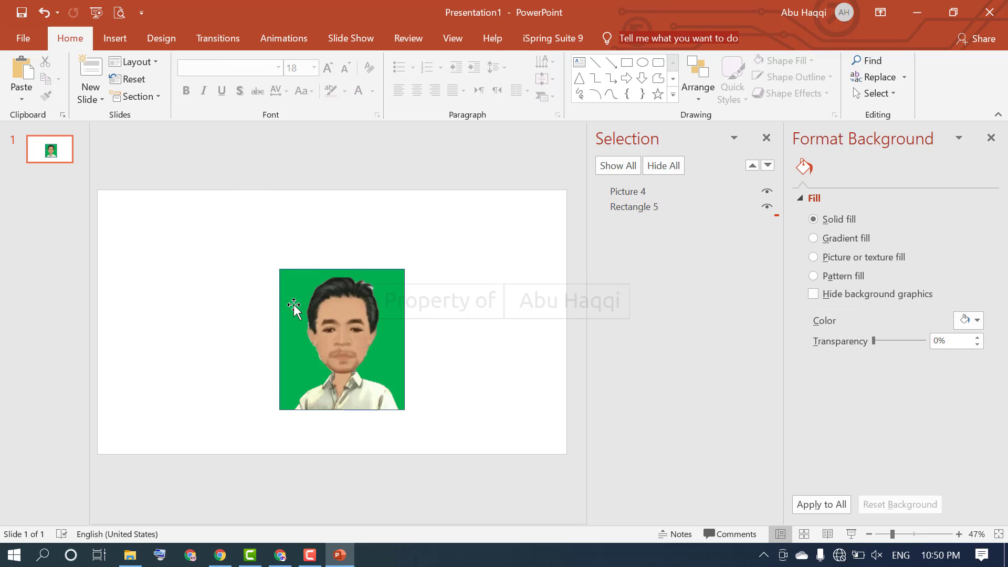
pyautogui.moveTo(207, 184); pyautogui.dragTo(479, 472)
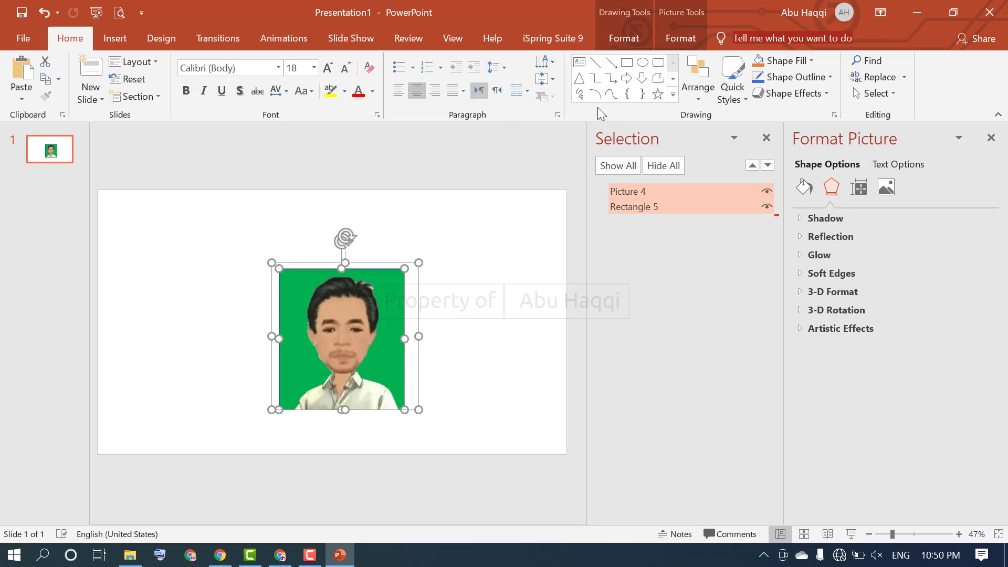
# Align the portrait and green rectangle with Align Center and Align Middle, then deselect them
pyautogui.click(682, 37)
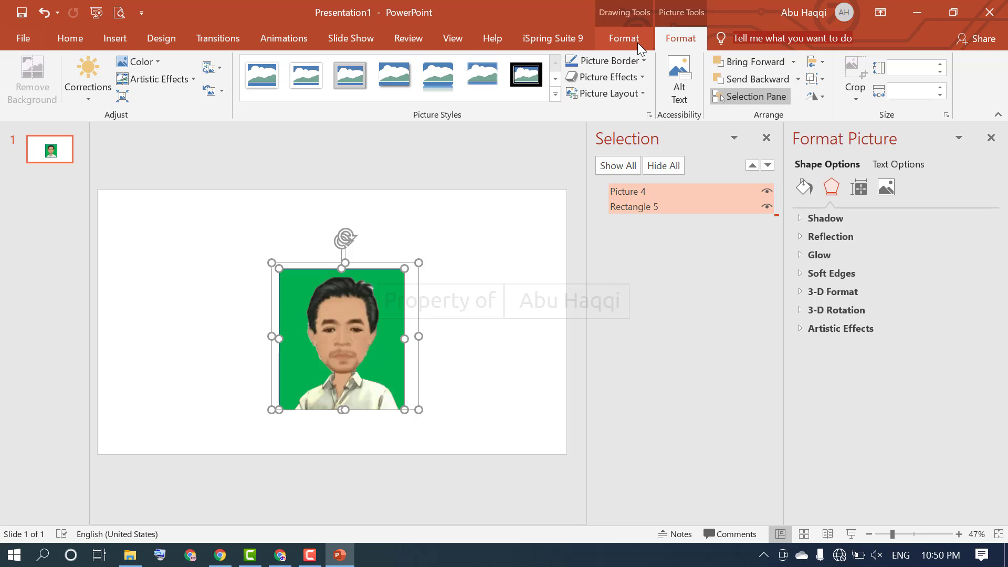
pyautogui.click(822, 63)
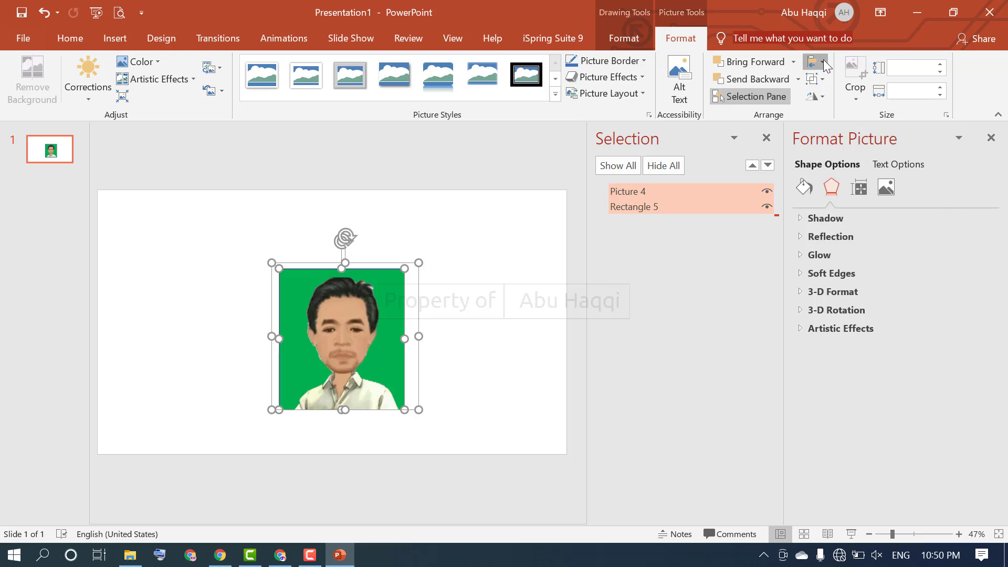
pyautogui.click(840, 100)
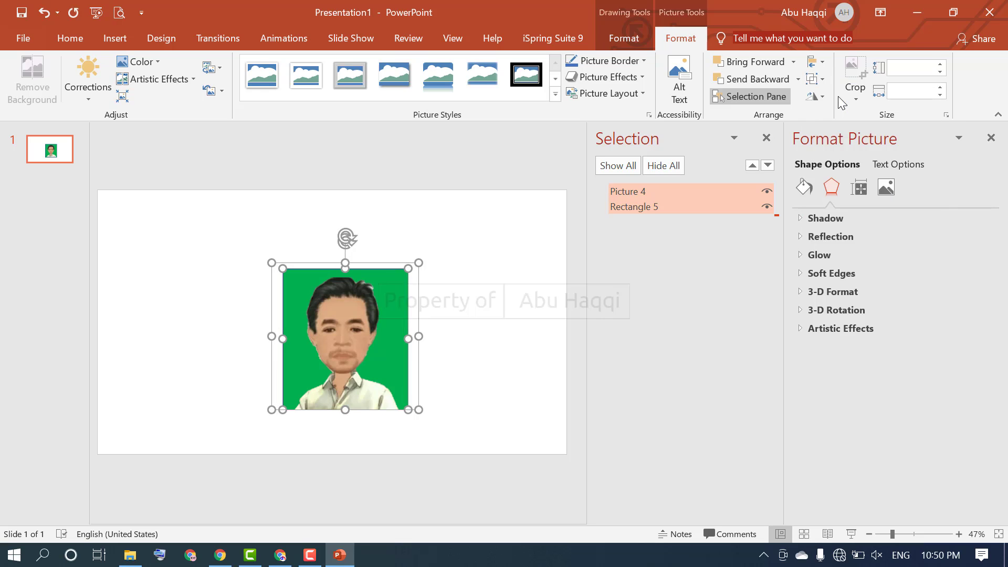
pyautogui.click(822, 63)
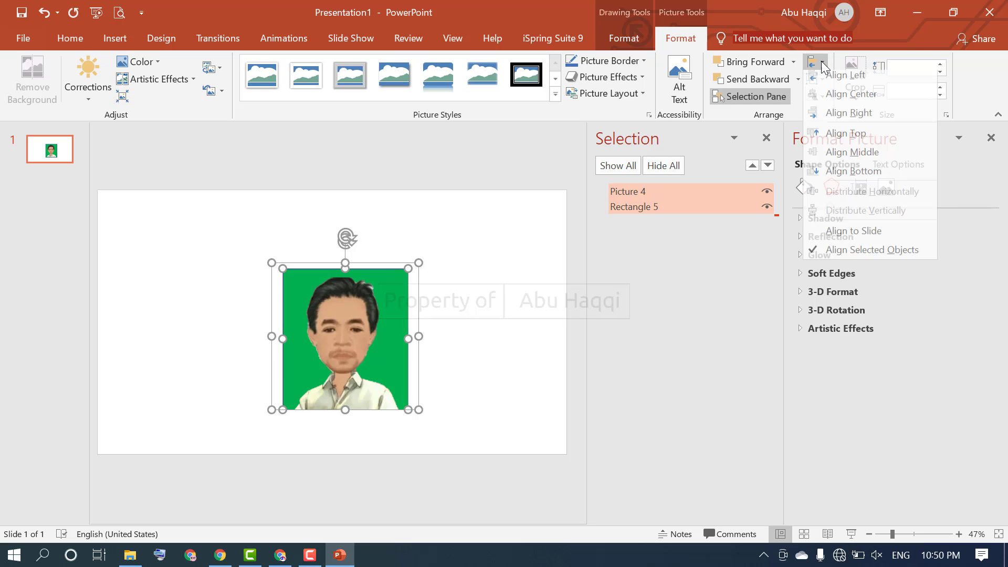
pyautogui.click(852, 158)
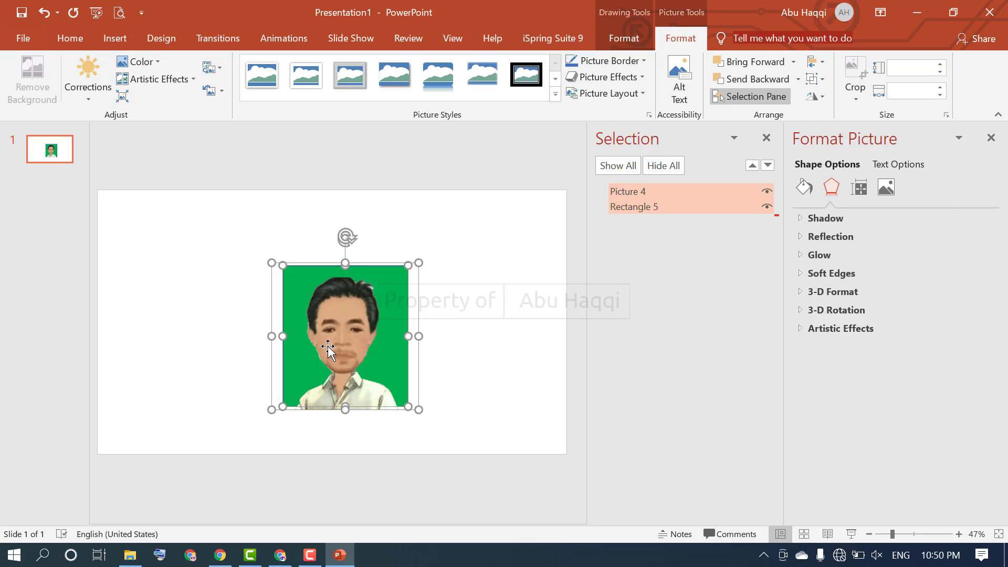
pyautogui.click(826, 65)
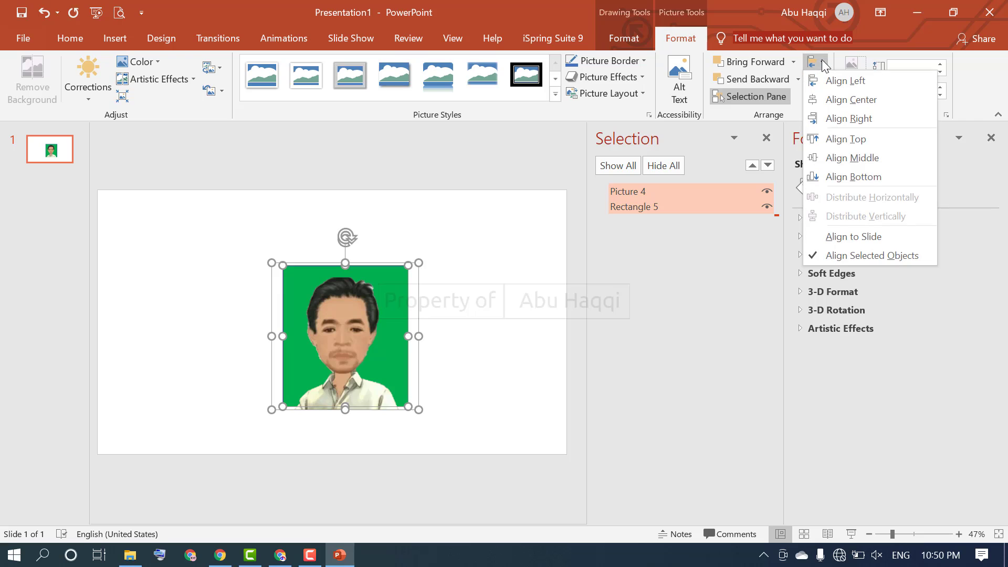
pyautogui.click(852, 177)
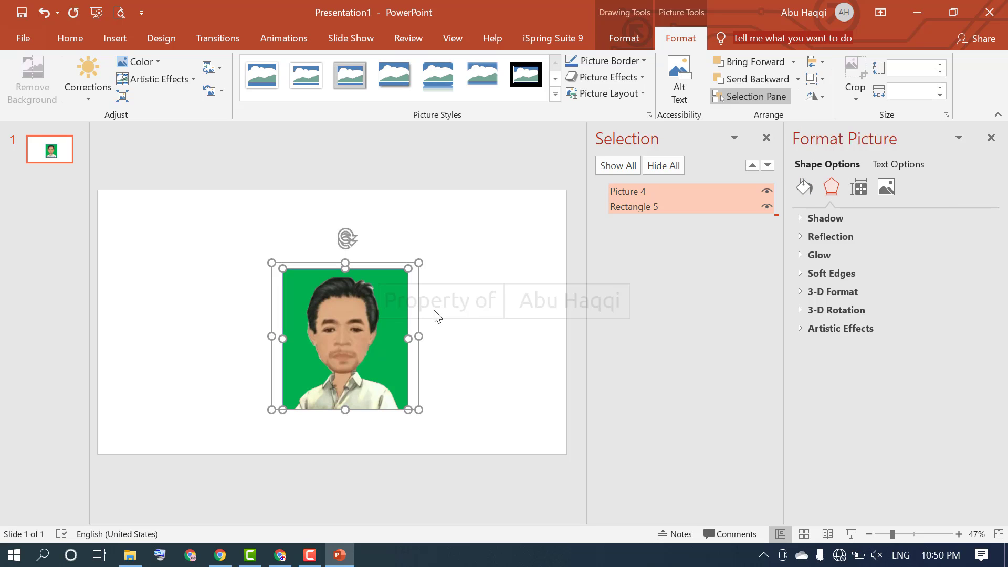
pyautogui.click(262, 205)
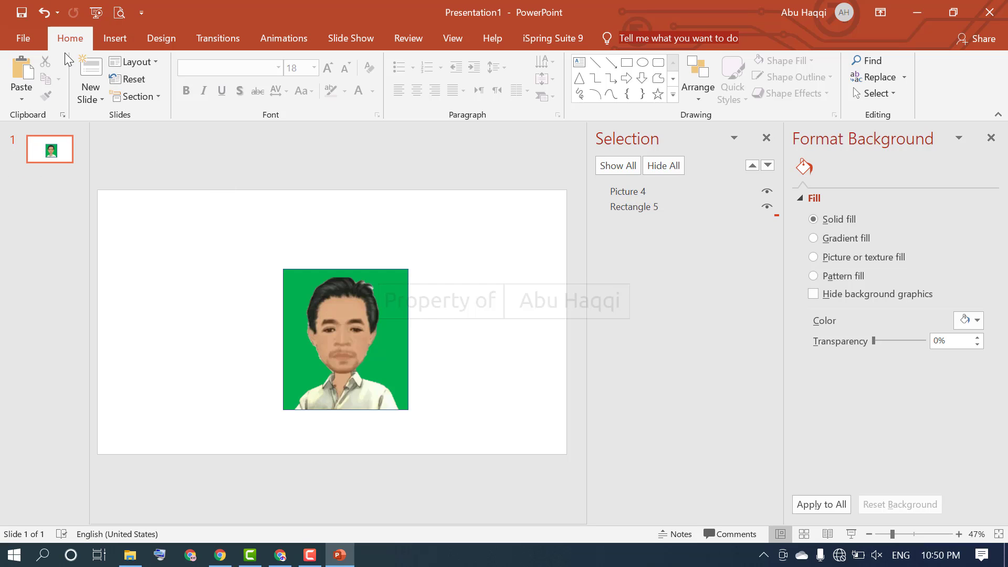
# Export the presentation with PNG chosen as the file type
pyautogui.click(20, 41)
pyautogui.click(44, 375)
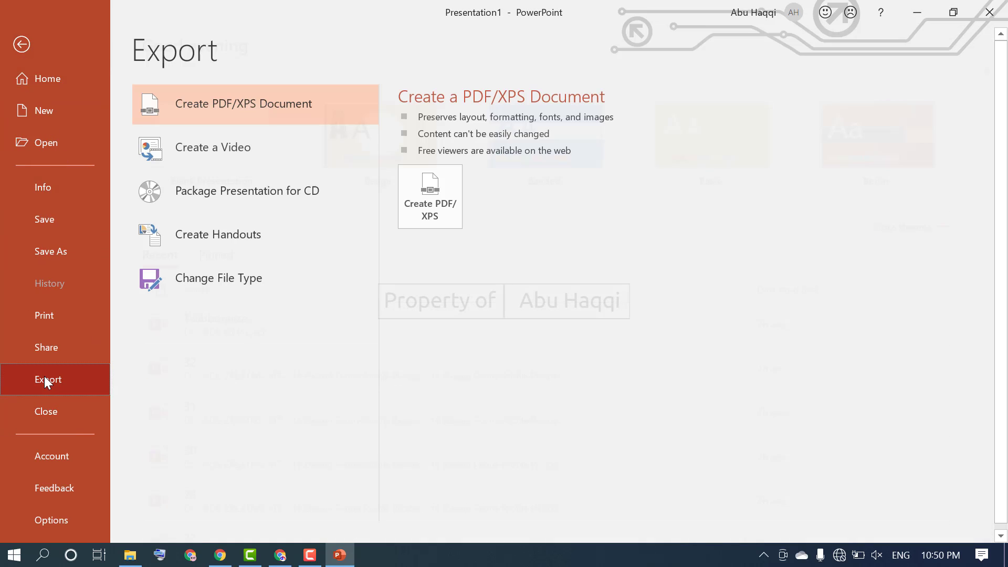
pyautogui.click(215, 278)
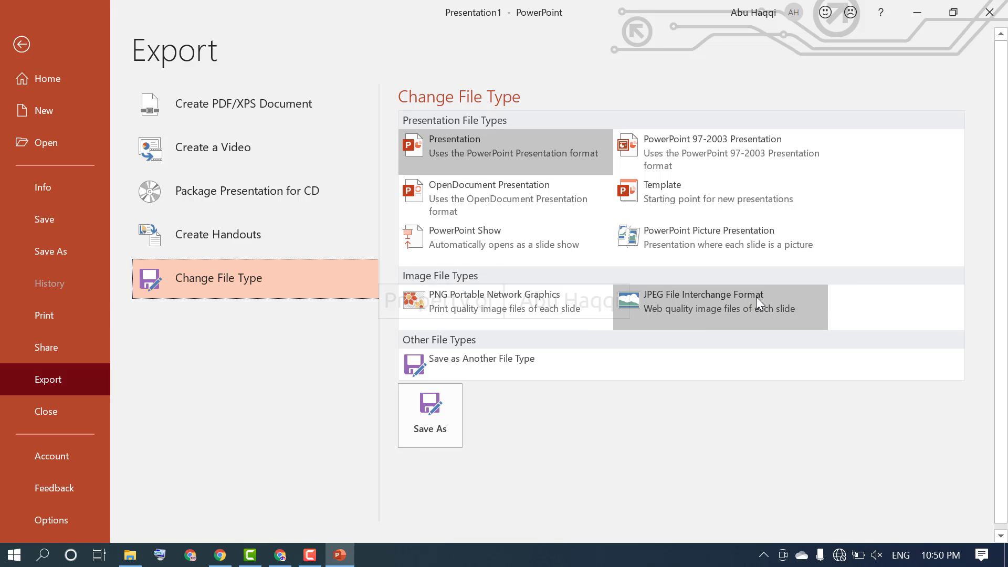
pyautogui.click(473, 296)
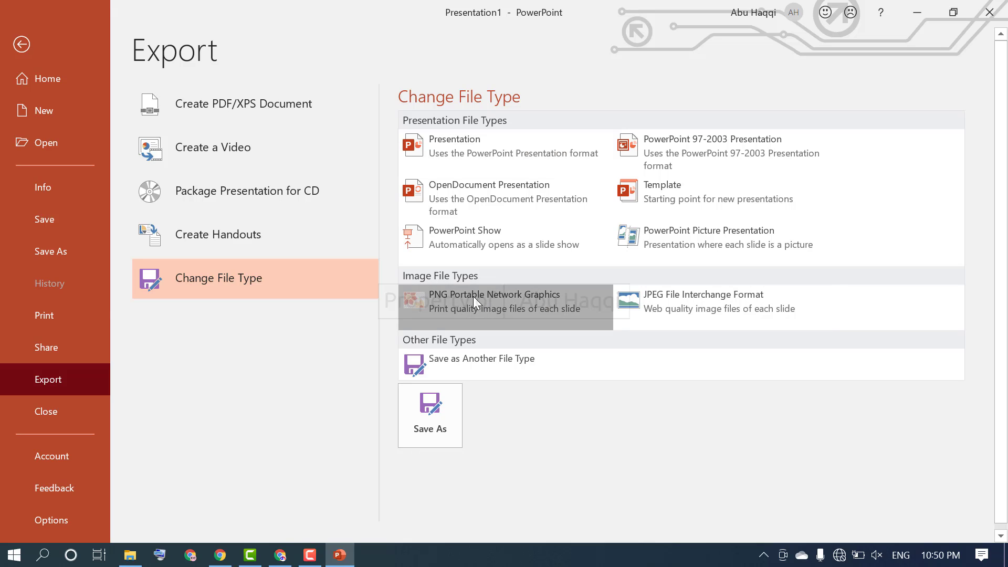
pyautogui.click(431, 413)
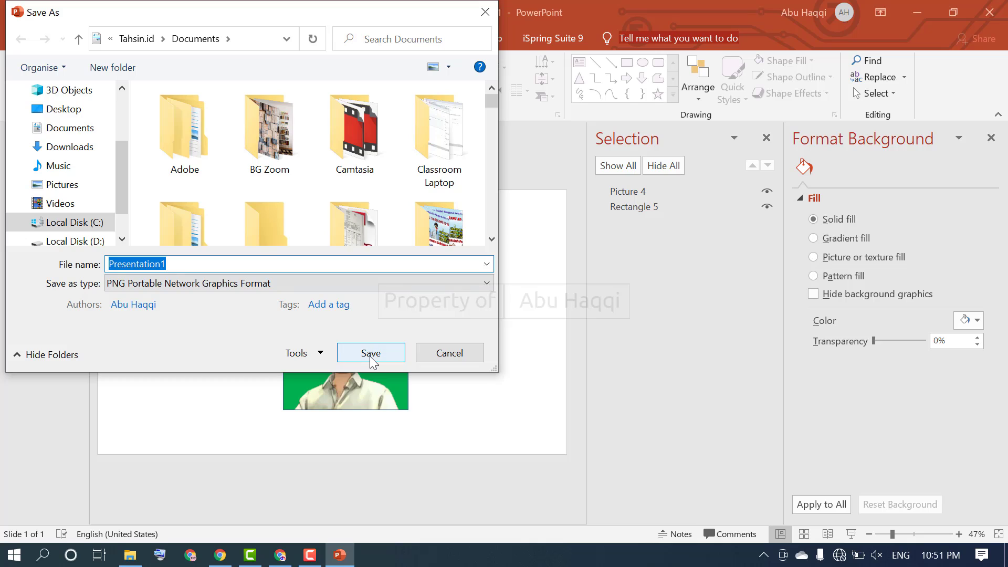
# Name the image Presentation2 in Documents and save just this slide
pyautogui.click(177, 266)
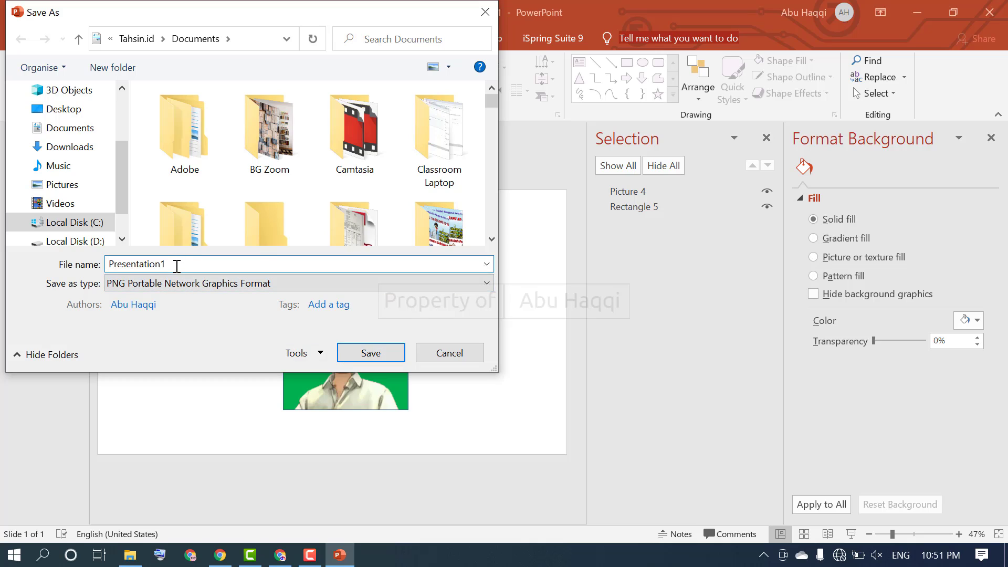
pyautogui.press('BackSpace')
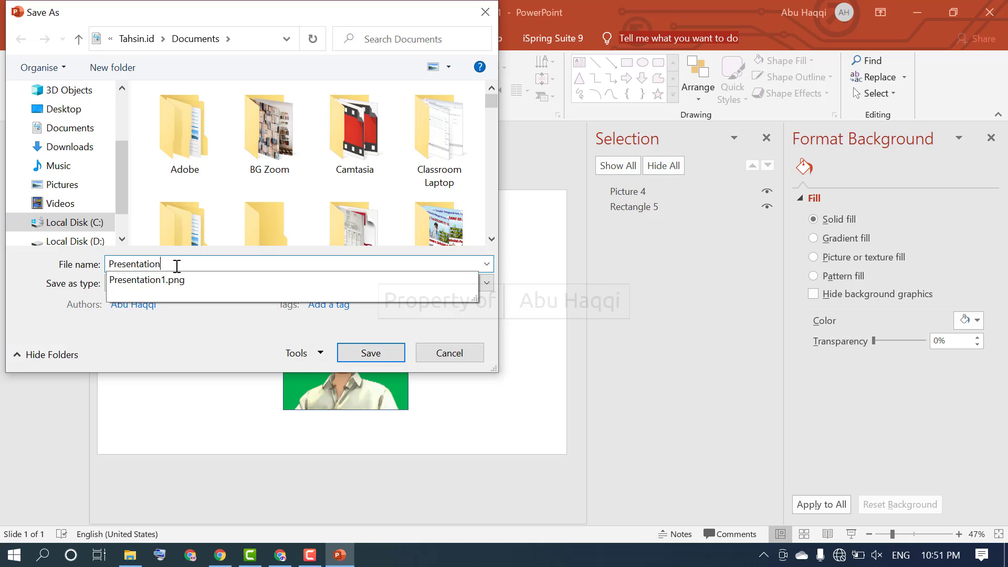
pyautogui.write('2')
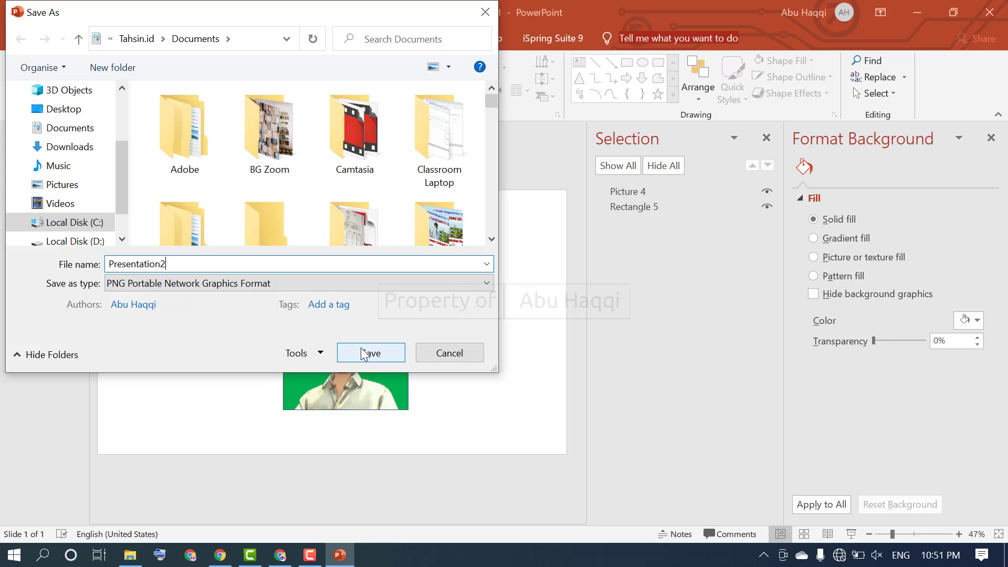
pyautogui.click(367, 356)
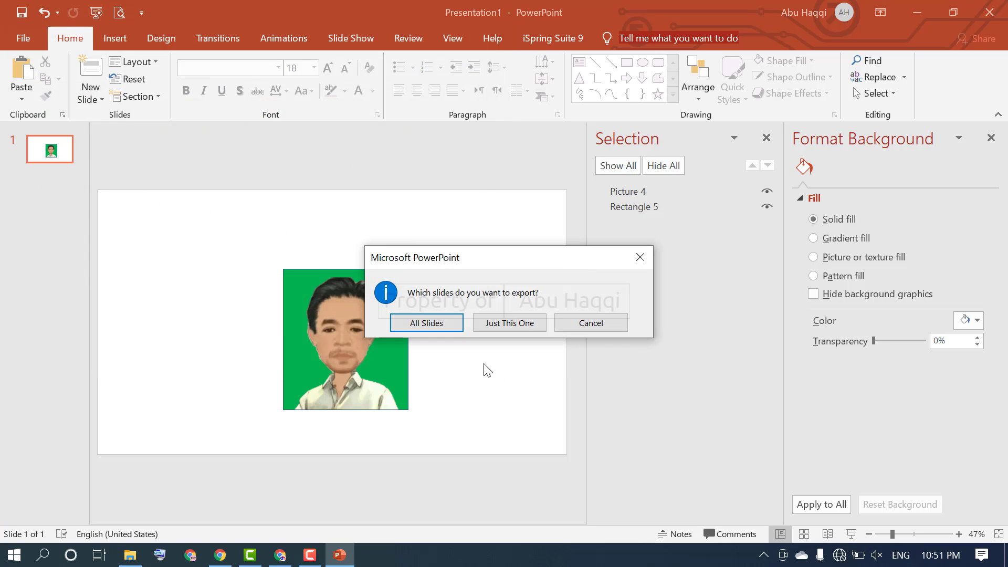
pyautogui.click(522, 325)
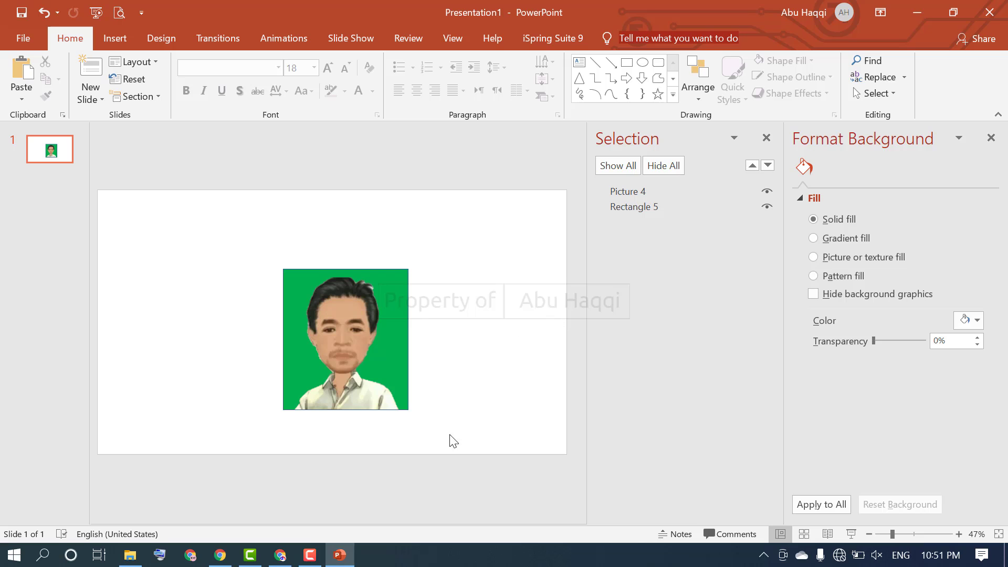
# Open Presentation2 from the end of the Documents list in Photos, then return to PowerPoint
pyautogui.click(130, 555)
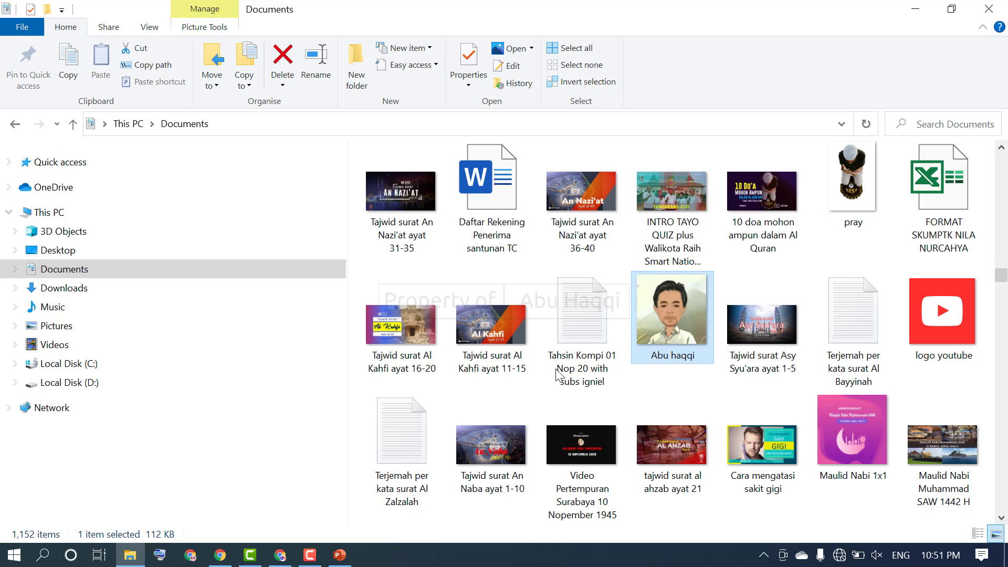
pyautogui.moveTo(1001, 275); pyautogui.dragTo(1002, 519)
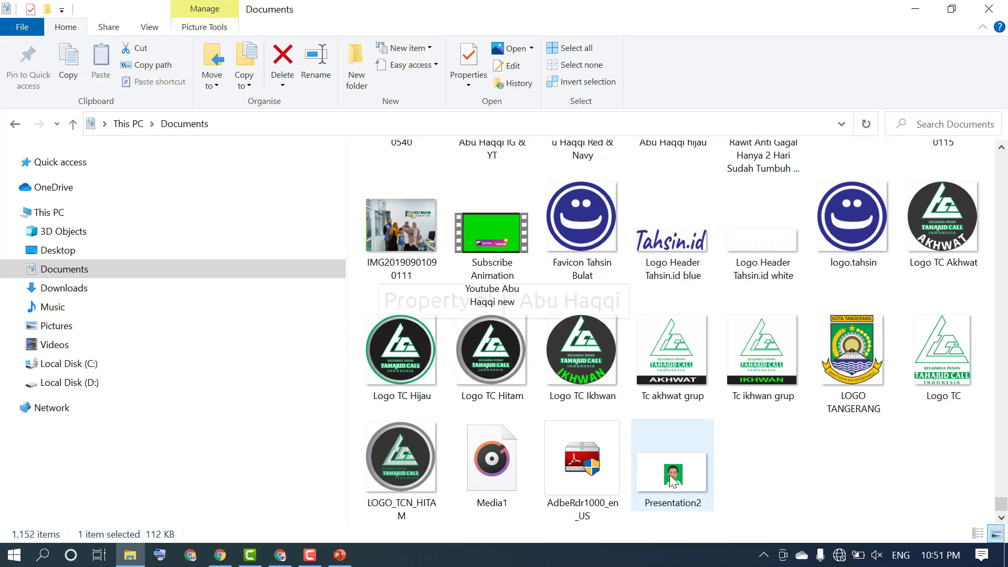
pyautogui.click(672, 479)
pyautogui.doubleClick(671, 476)
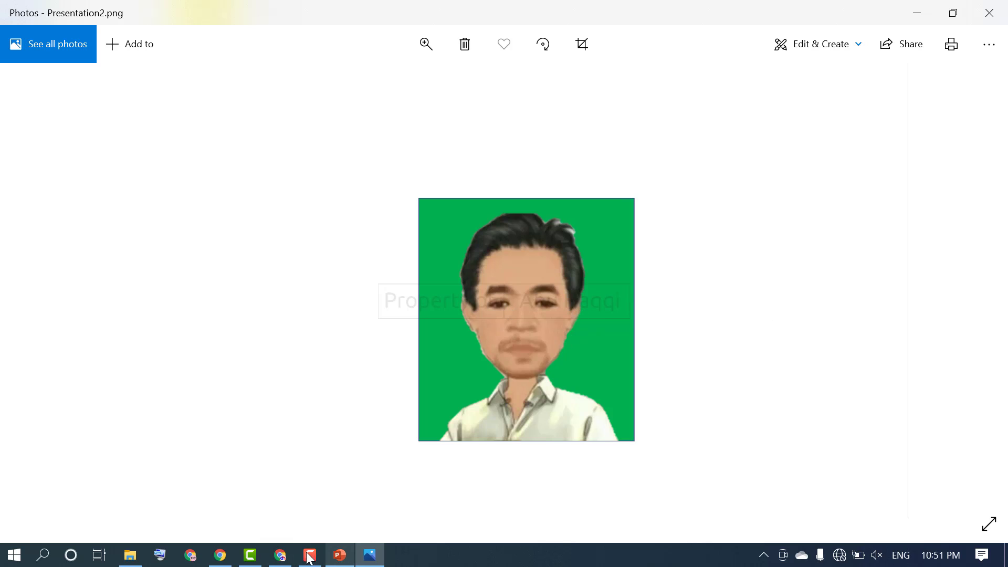
pyautogui.click(343, 557)
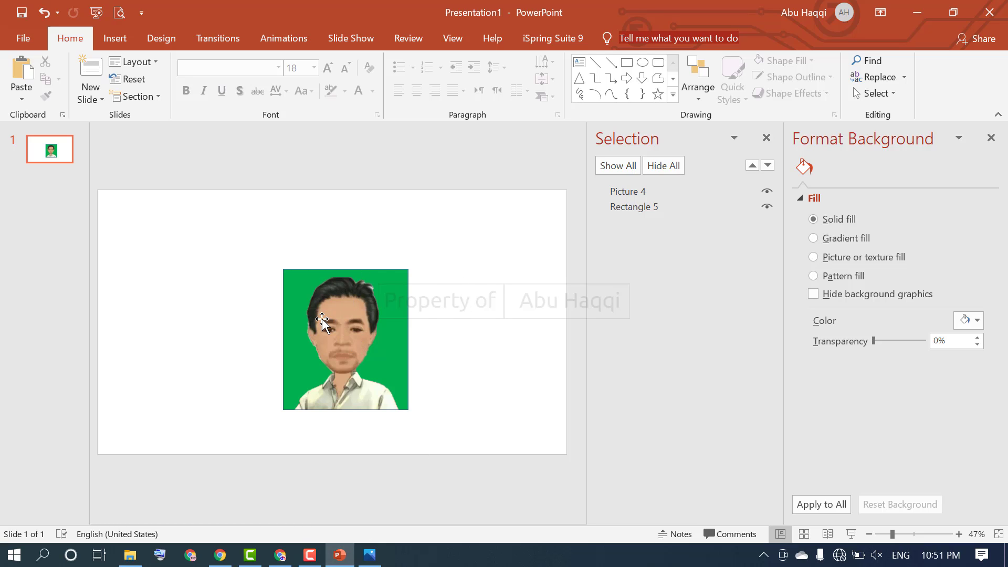
# Delete the green rectangle, move the portrait back to the centre, and open the File backstage
pyautogui.moveTo(398, 295); pyautogui.dragTo(448, 227)
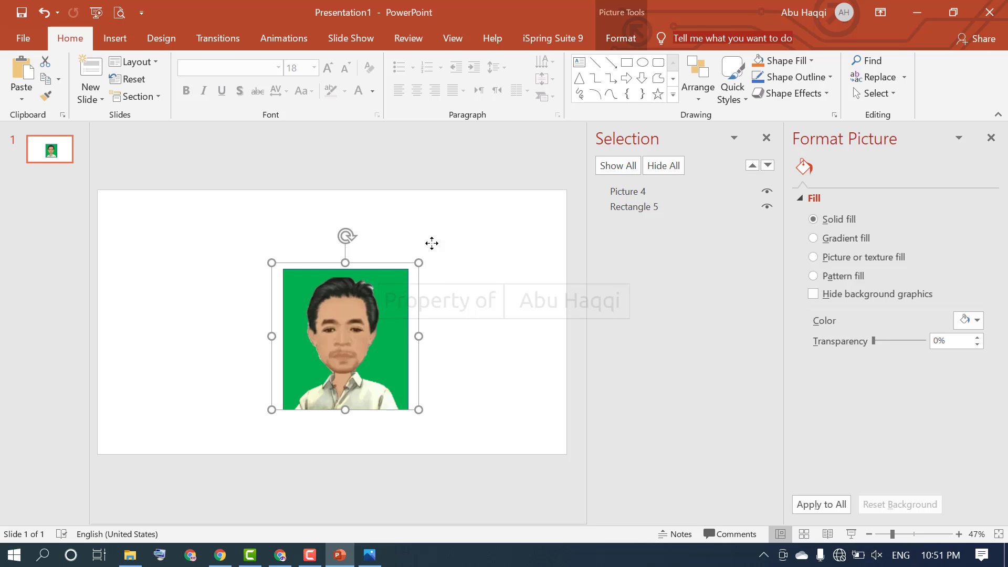
pyautogui.click(316, 363)
pyautogui.moveTo(118, 352); pyautogui.dragTo(183, 309)
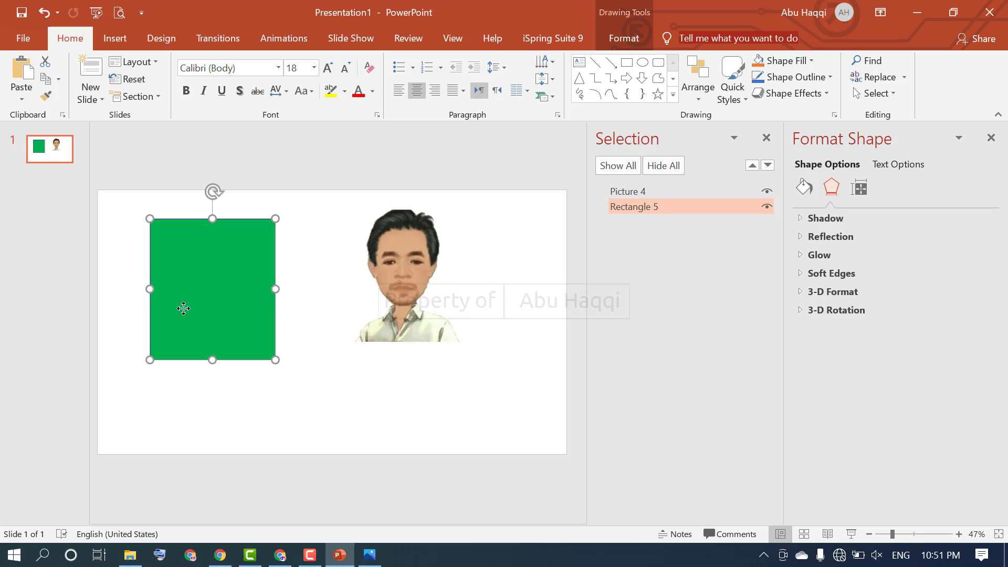
pyautogui.press('Delete')
pyautogui.moveTo(412, 259); pyautogui.dragTo(329, 313)
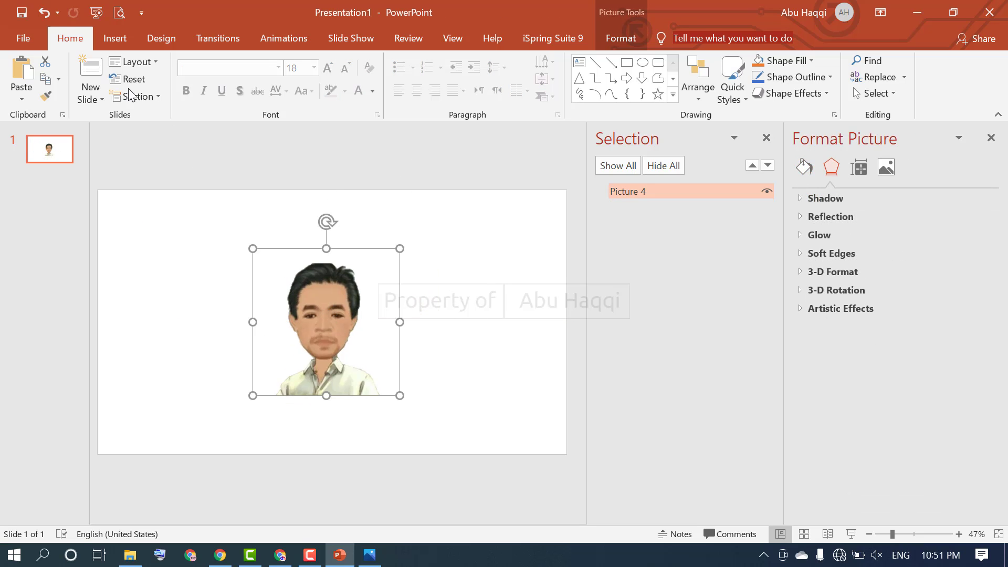
pyautogui.click(23, 38)
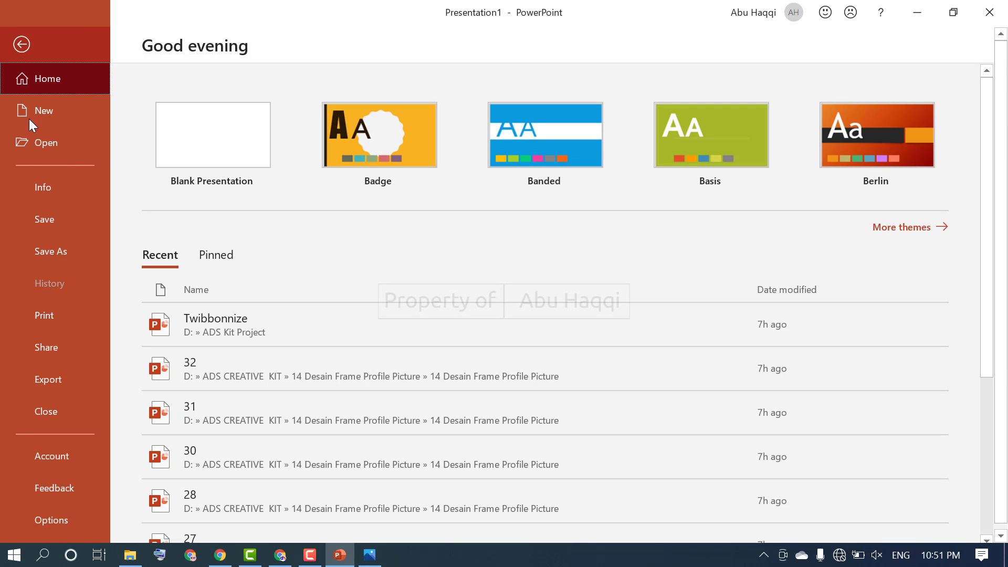
# Export only the current slide as a PNG named Presentation3 in Documents
pyautogui.click(45, 377)
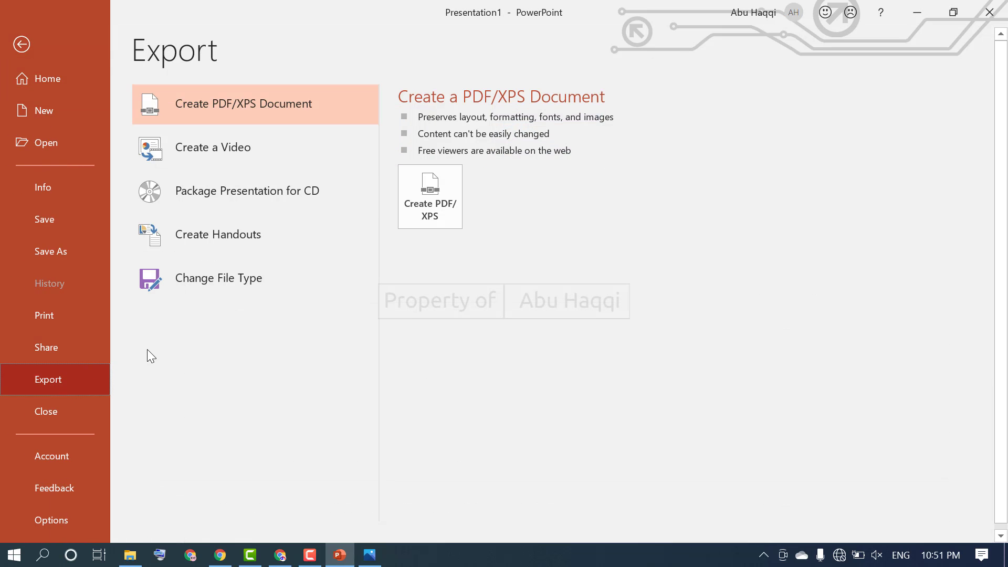
pyautogui.click(233, 276)
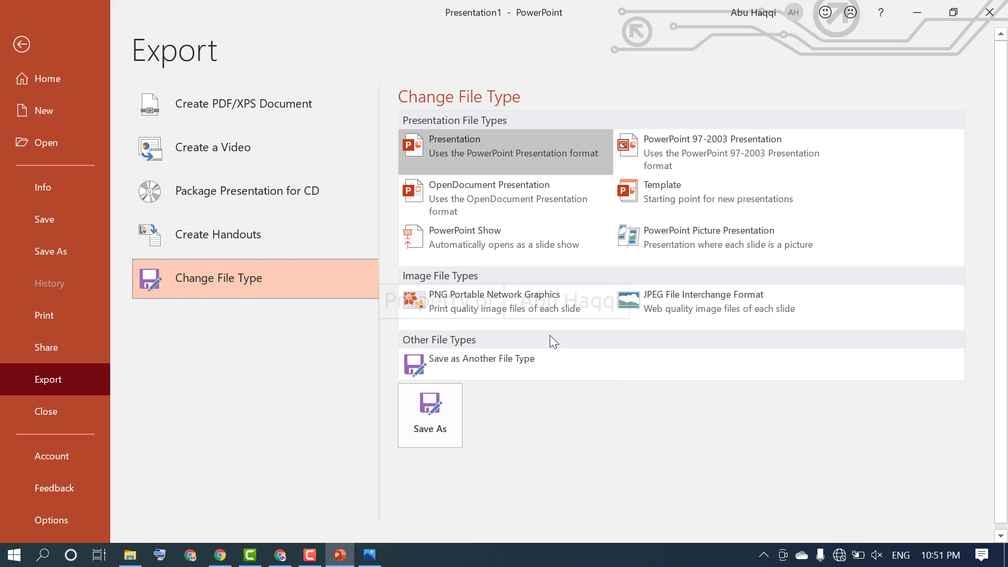
pyautogui.click(478, 295)
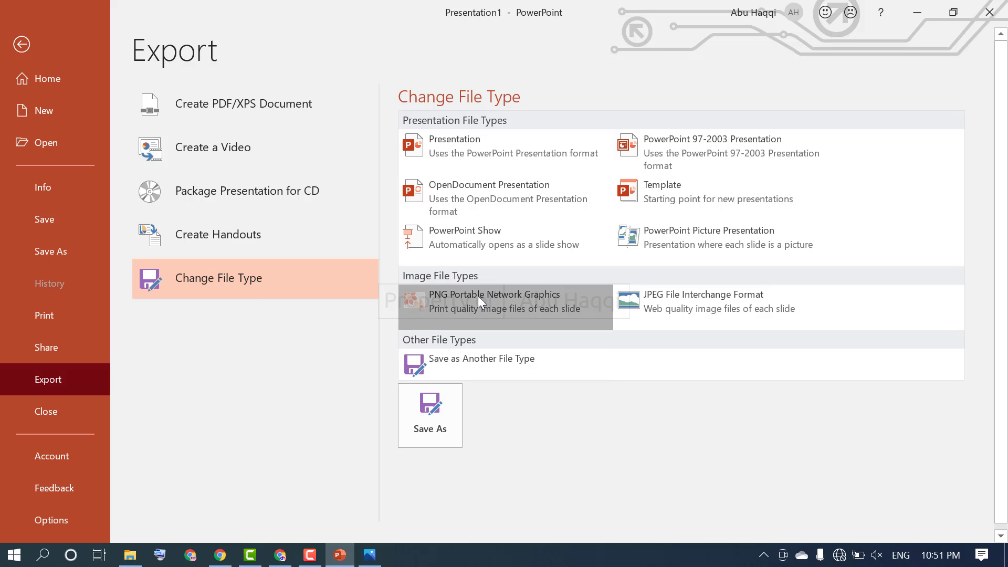
pyautogui.click(436, 418)
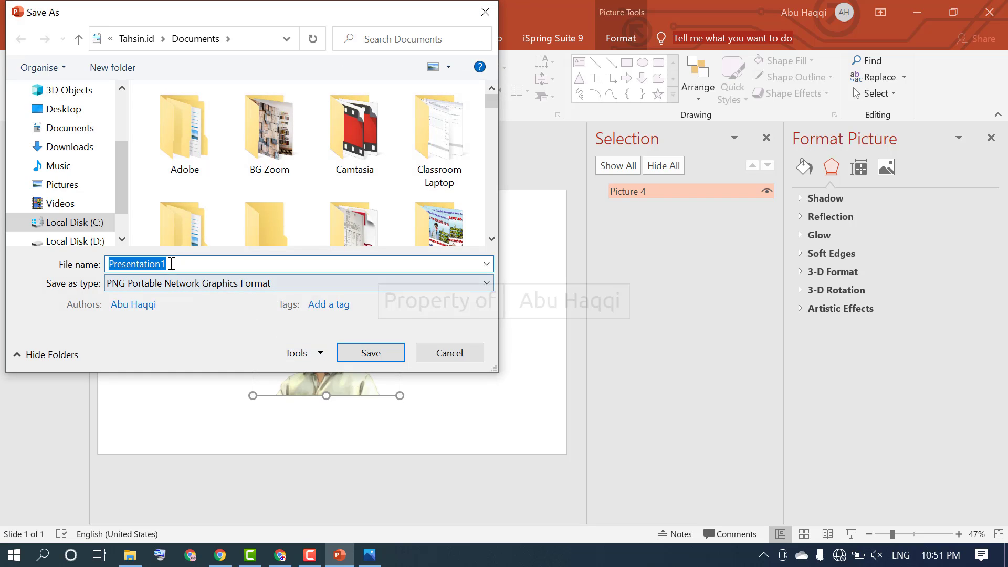
pyautogui.click(171, 263)
pyautogui.write('3')
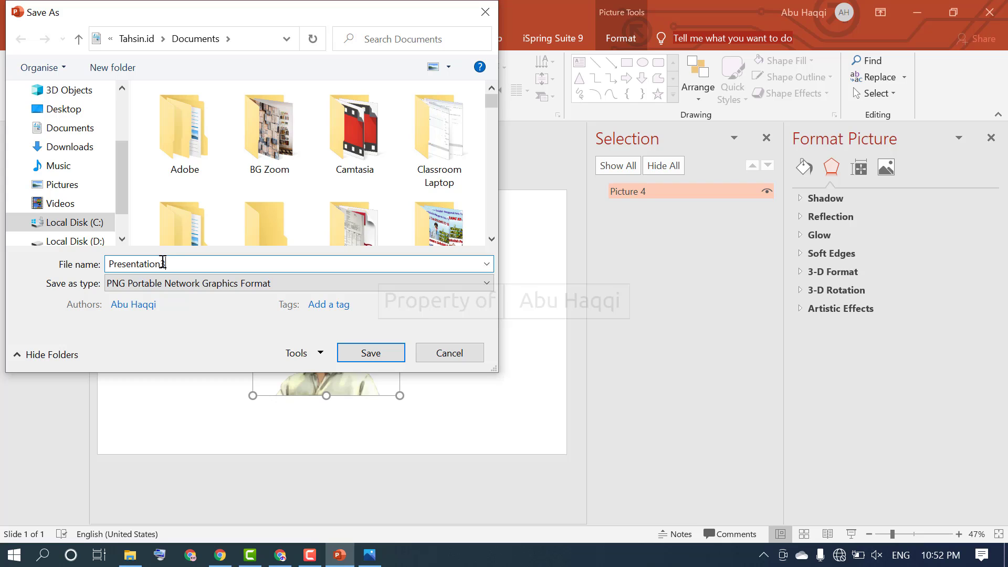
pyautogui.click(383, 354)
pyautogui.click(533, 323)
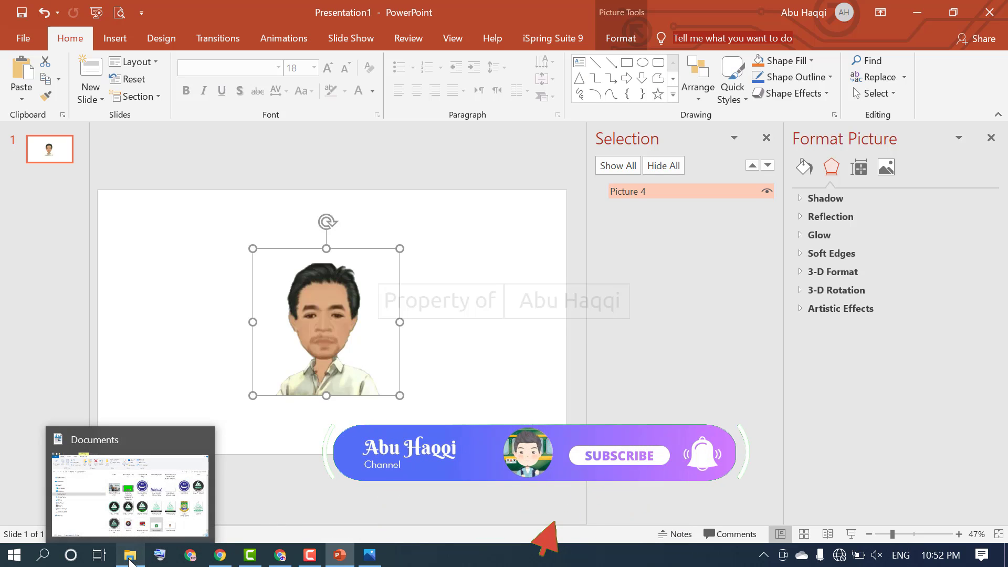
# Open Presentation3.png from the Documents folder in Photos to view the cut-out portrait
pyautogui.click(129, 555)
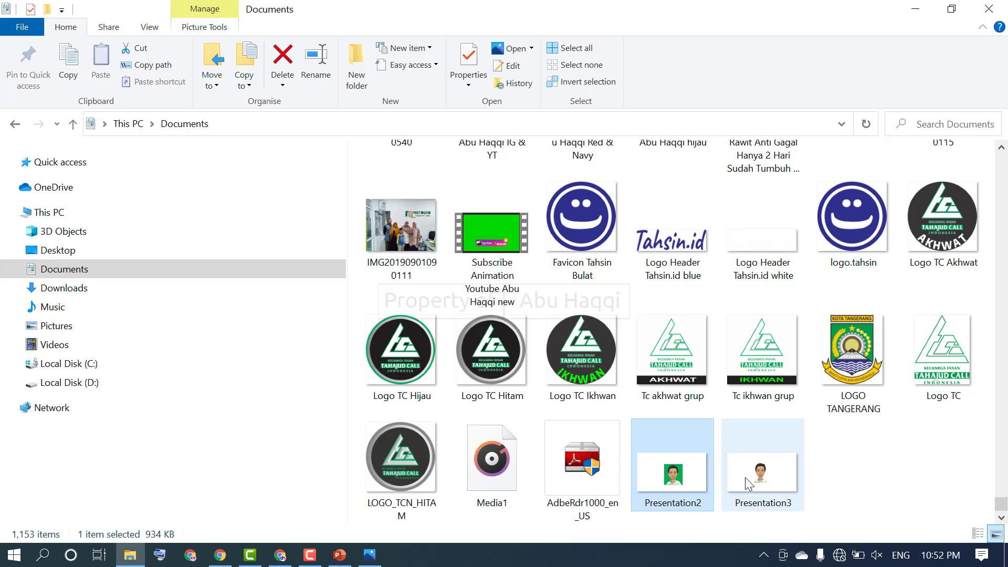
pyautogui.click(762, 479)
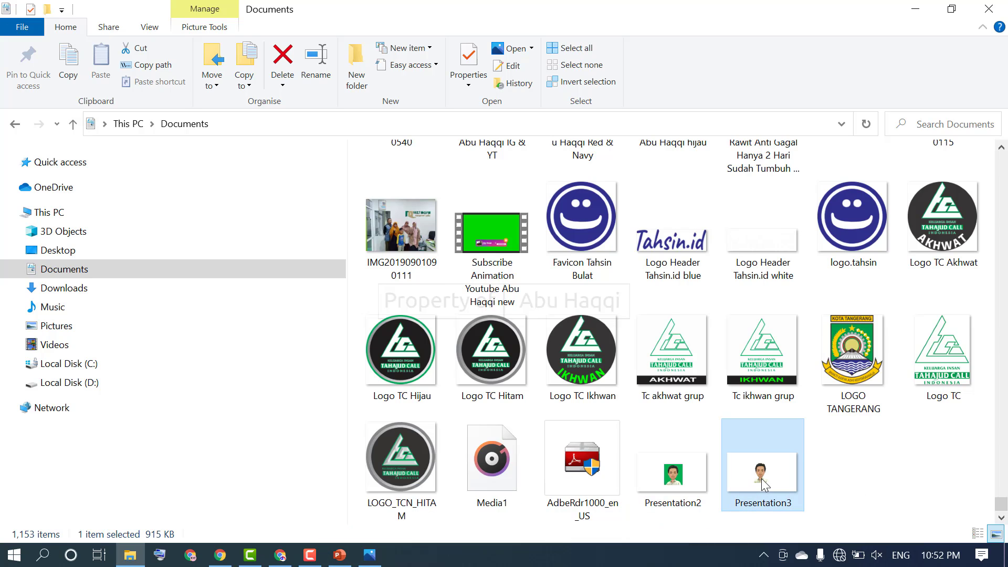
pyautogui.doubleClick(761, 475)
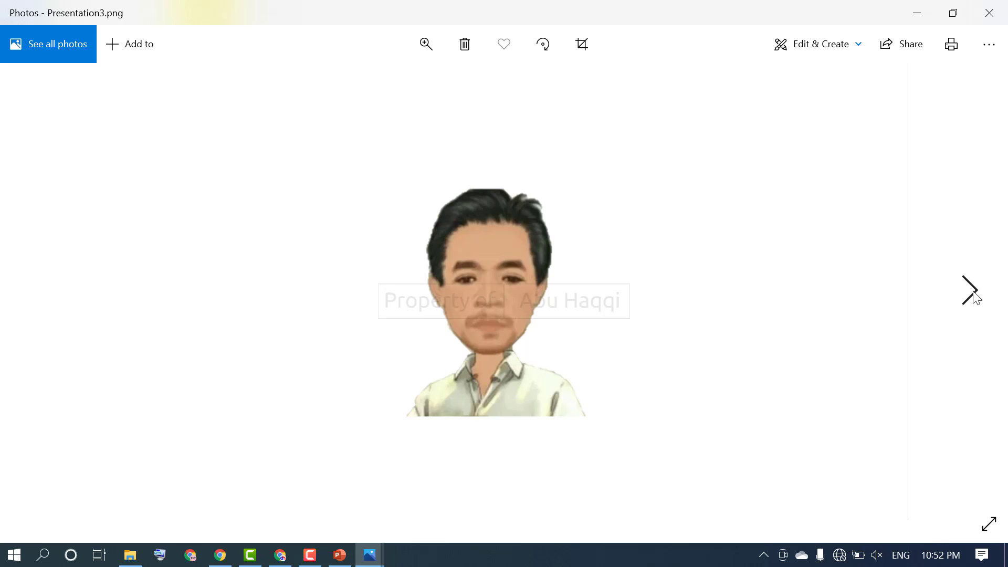
# Advance to Presentation2.png to compare the green-backdrop portrait with the transparent one
pyautogui.click(971, 294)
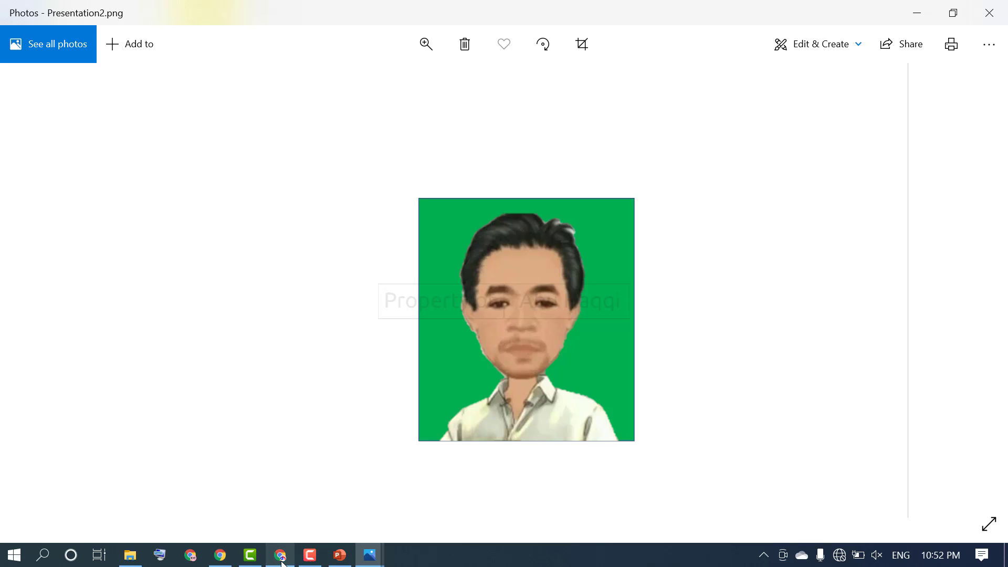
pyautogui.click(310, 556)
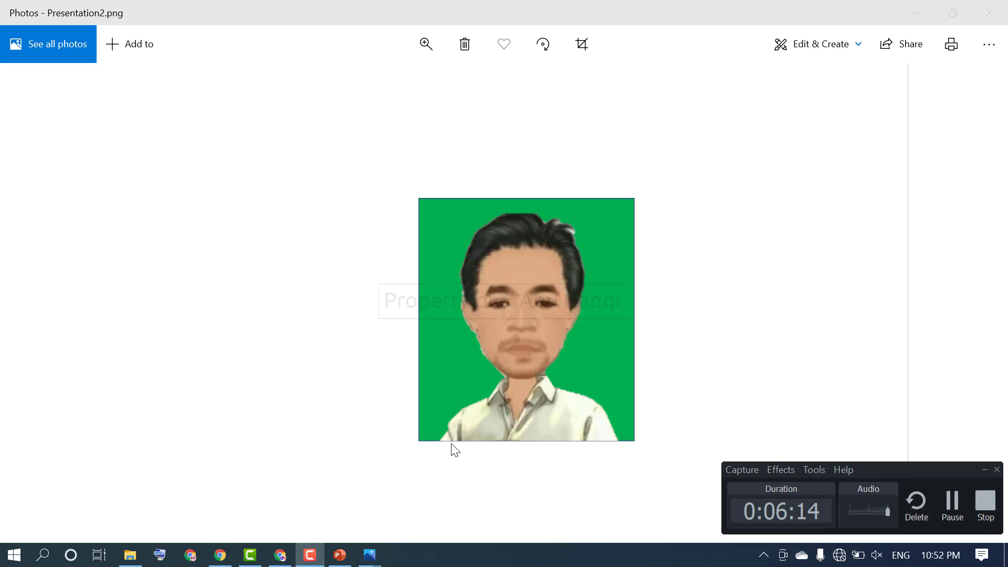
pyautogui.click(717, 340)
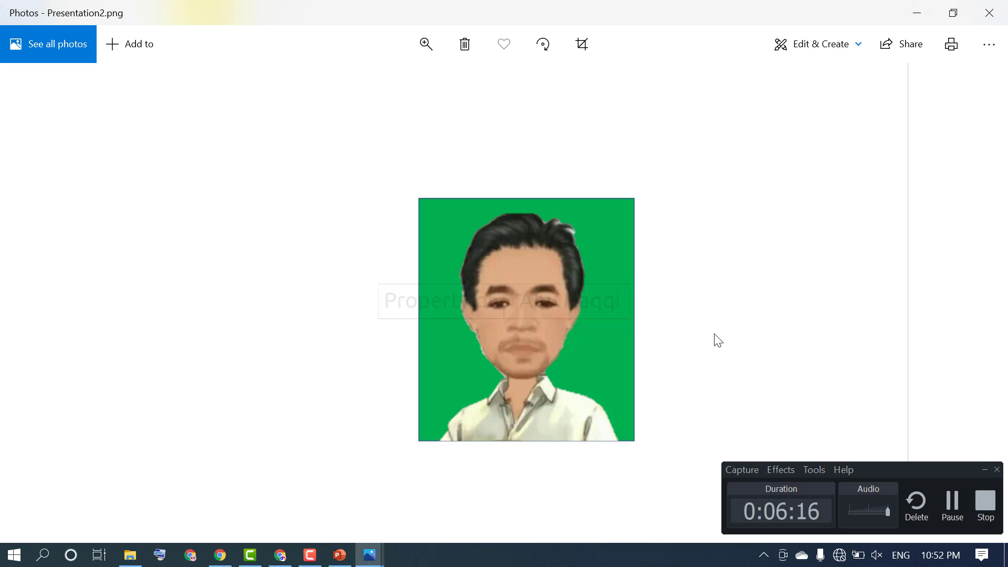